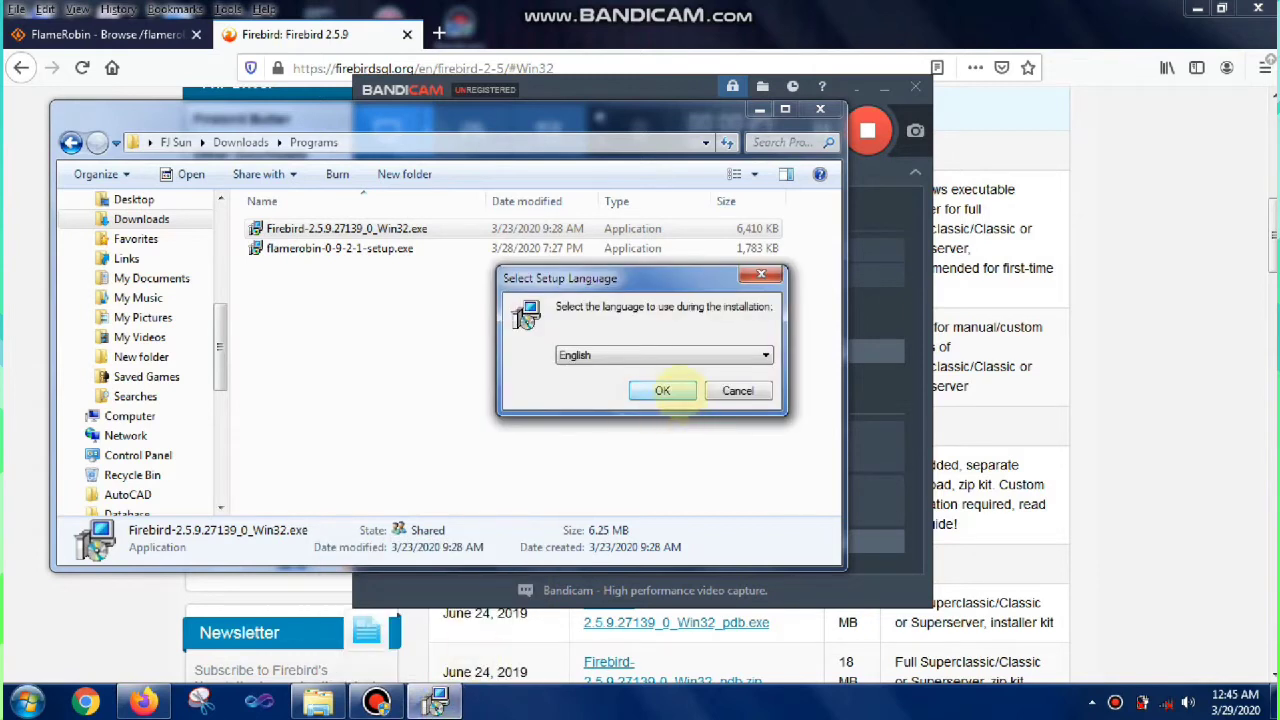
Step: Start the Firebird setup wizard in English and accept its license agreement
{"action": "left_click", "coordinate": [693, 350]}
{"action": "left_click", "coordinate": [665, 388]}
{"action": "left_click", "coordinate": [668, 390]}
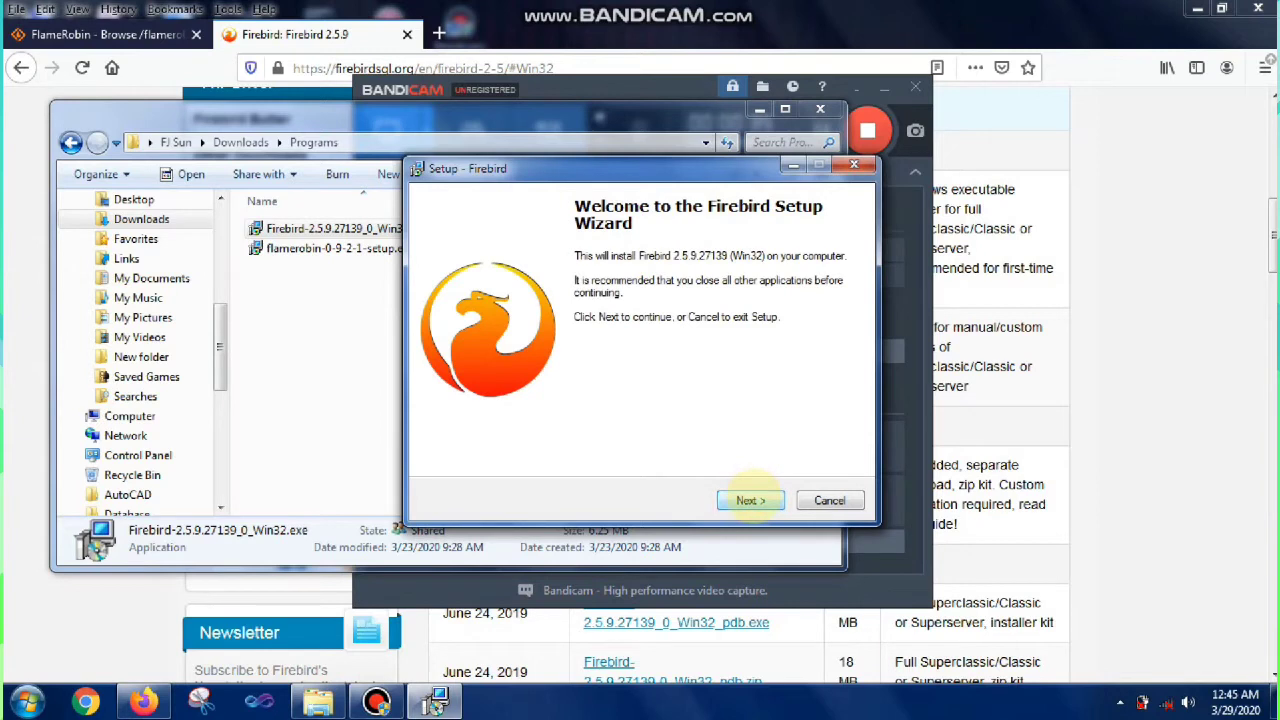
{"action": "left_click", "coordinate": [749, 500]}
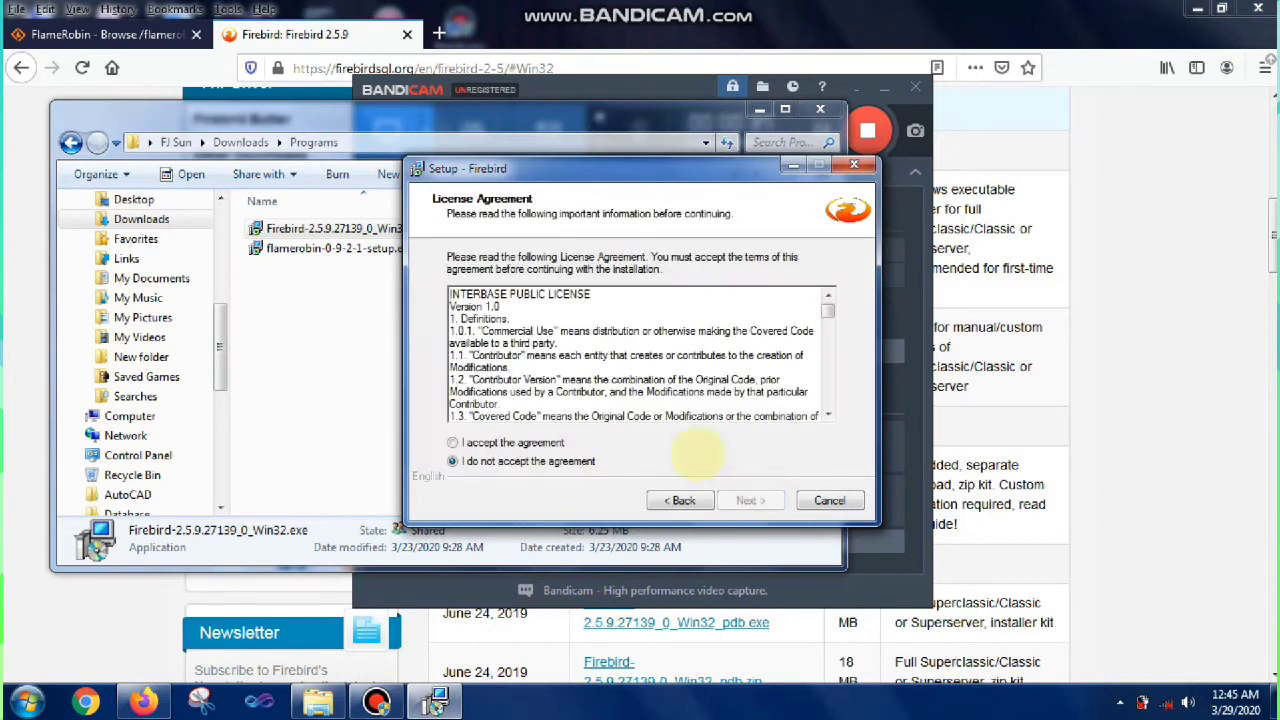
{"action": "mouse_move", "coordinate": [828, 312]}
{"action": "left_mouse_down"}
{"action": "mouse_move", "coordinate": [828, 335]}
{"action": "mouse_move", "coordinate": [827, 296]}
{"action": "left_mouse_up"}
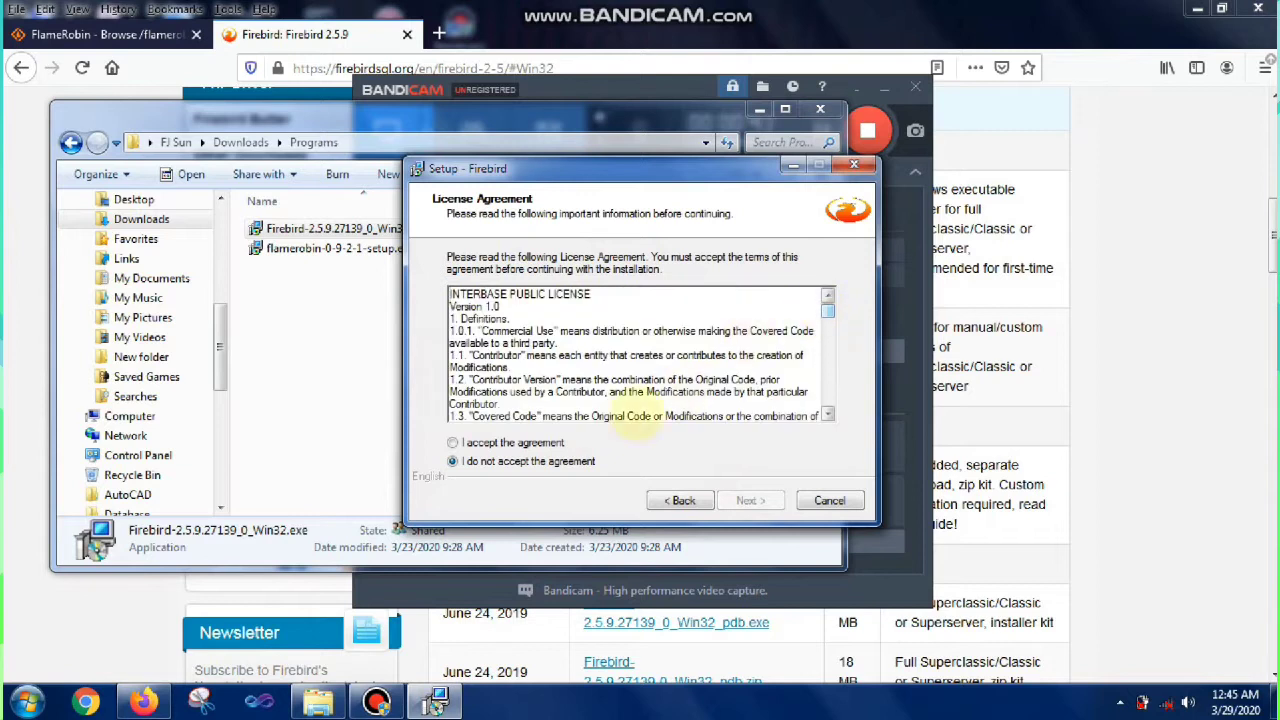
{"action": "left_click", "coordinate": [500, 443]}
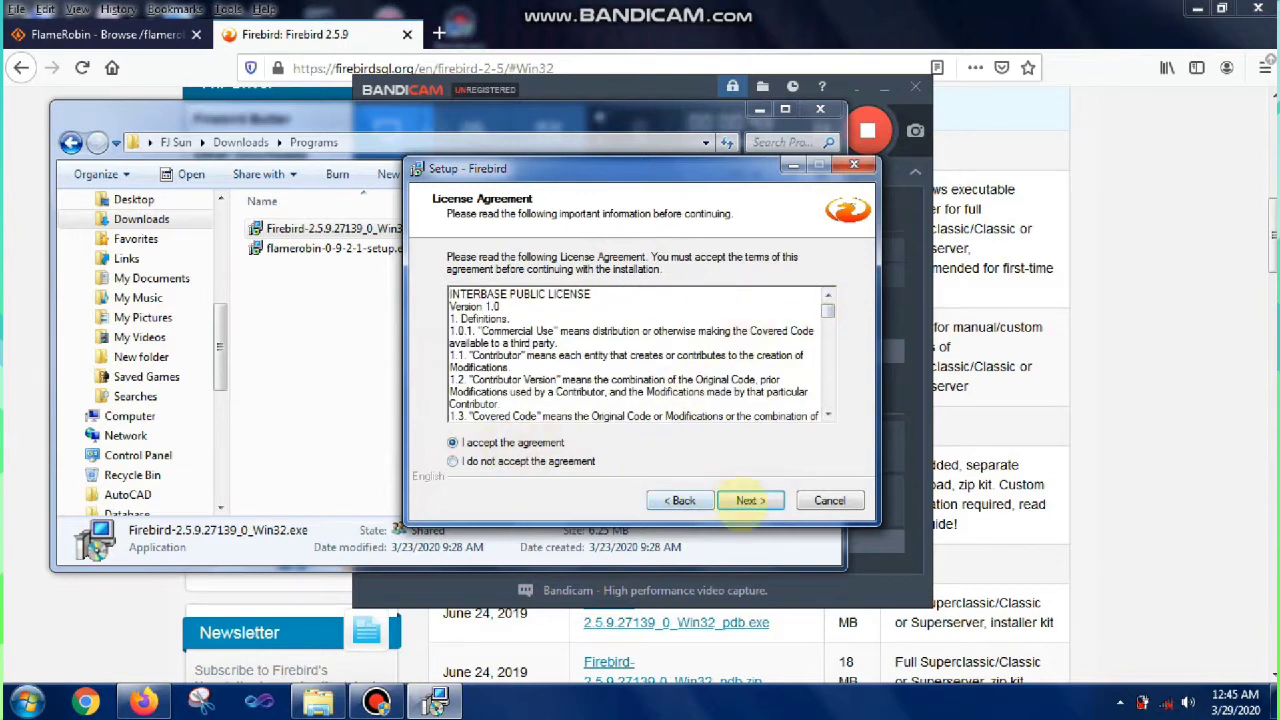
{"action": "left_click", "coordinate": [749, 500]}
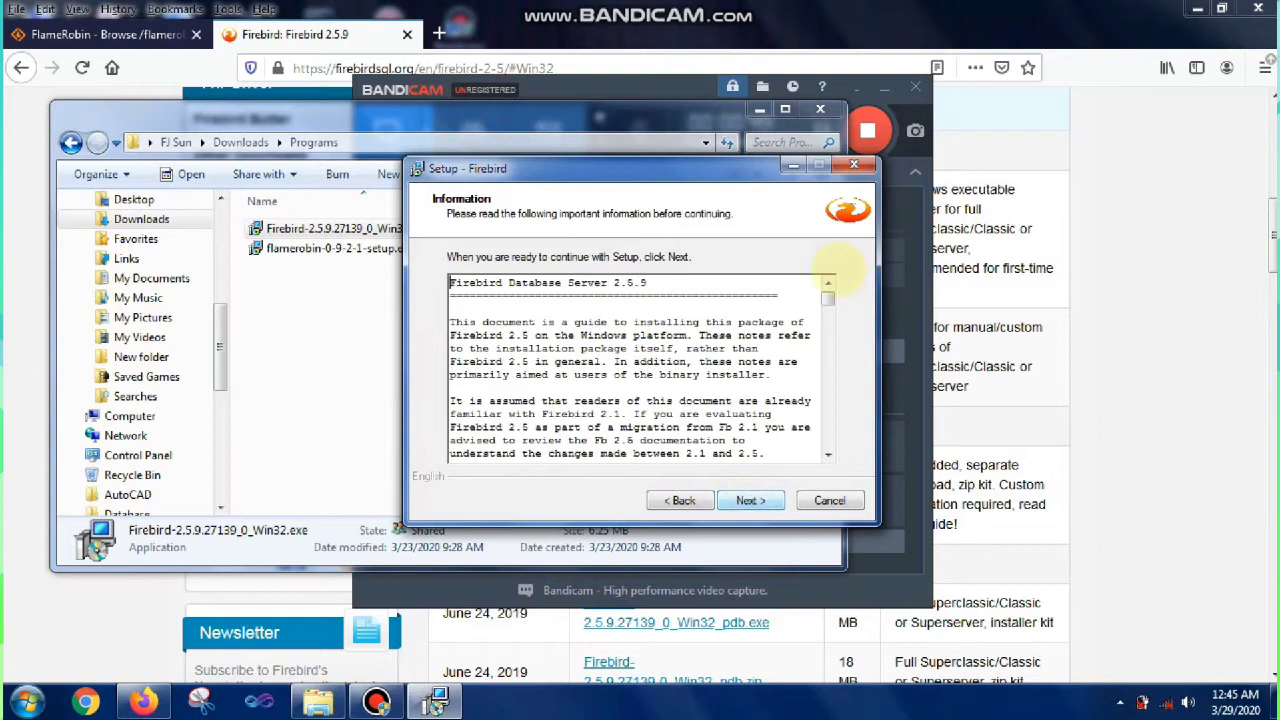
Step: Proceed past the setup information and confirm installing Firebird into the existing folder C:\Program Files\Firebird\Firebird_2_5
{"action": "left_click_drag", "start_coordinate": [828, 290], "coordinate": [800, 288]}
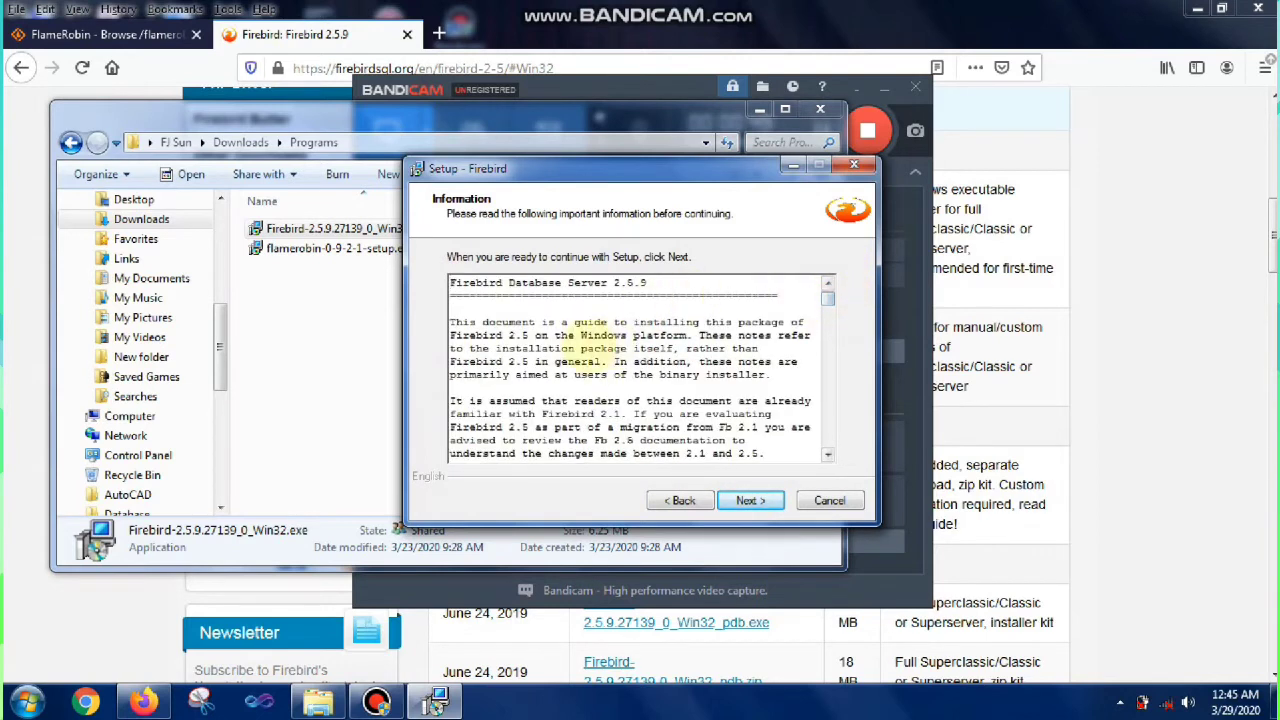
{"action": "left_click", "coordinate": [750, 500]}
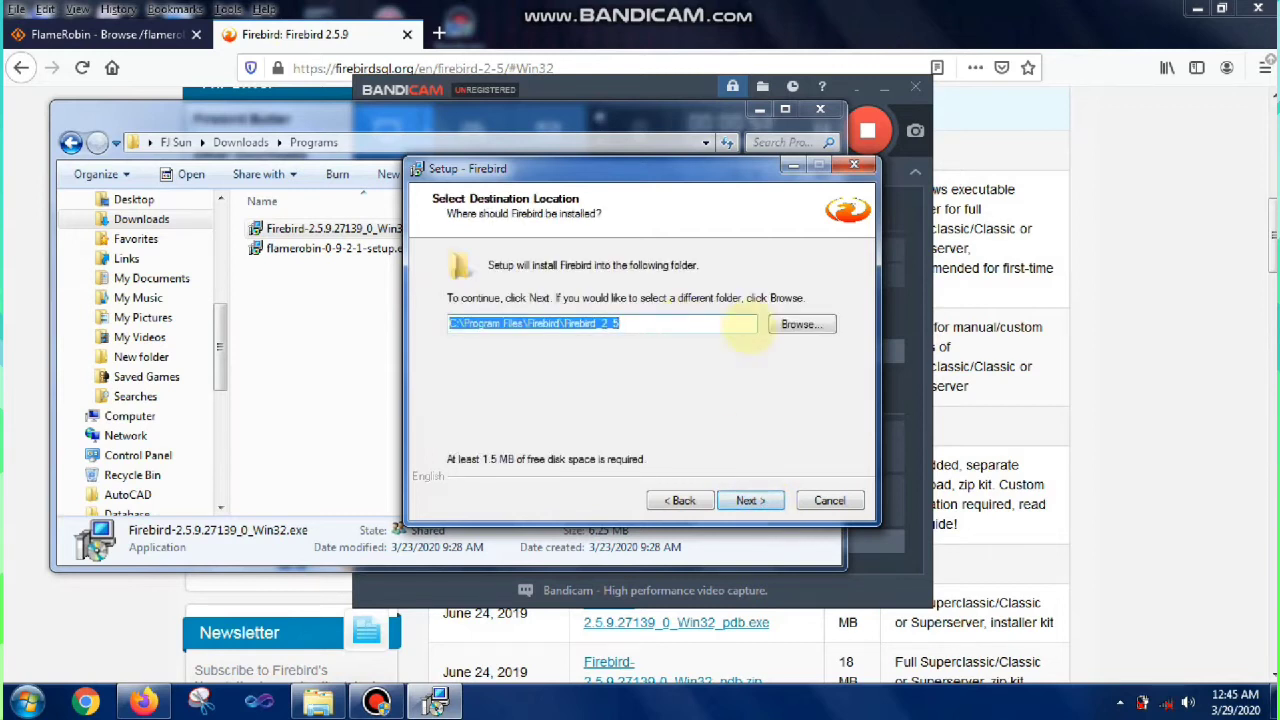
{"action": "left_click", "coordinate": [750, 500]}
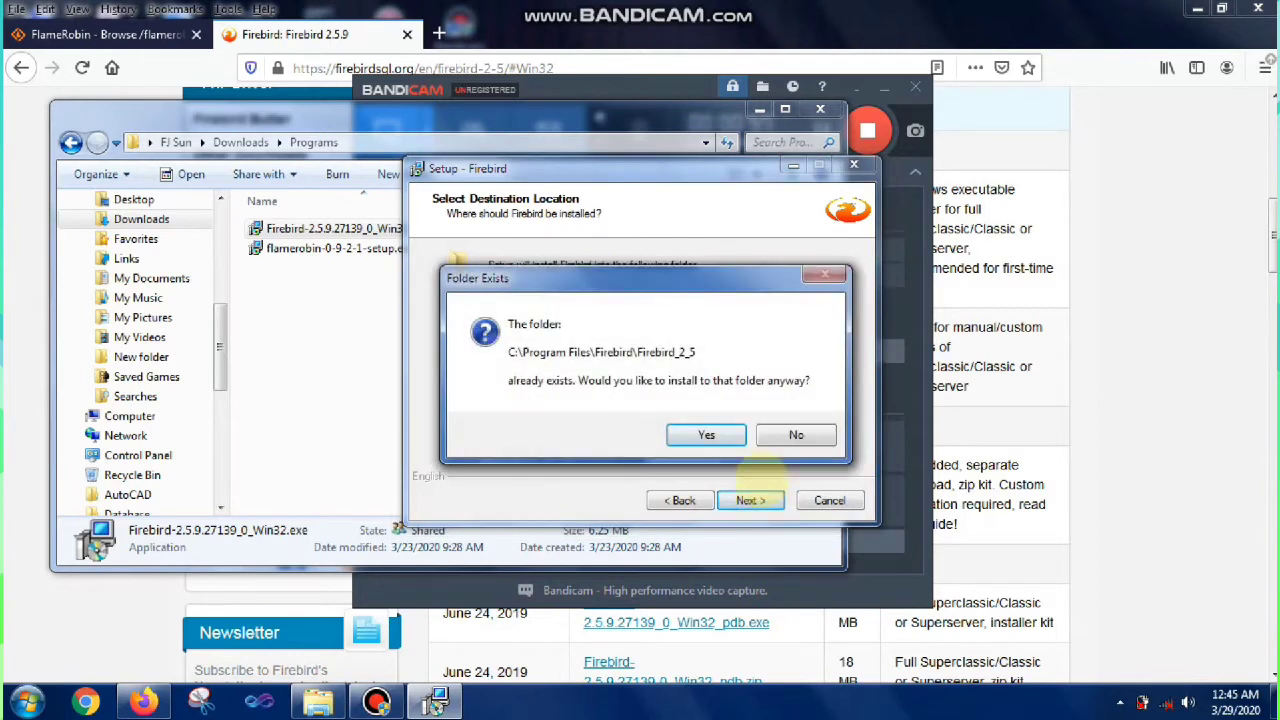
{"action": "left_click", "coordinate": [708, 435]}
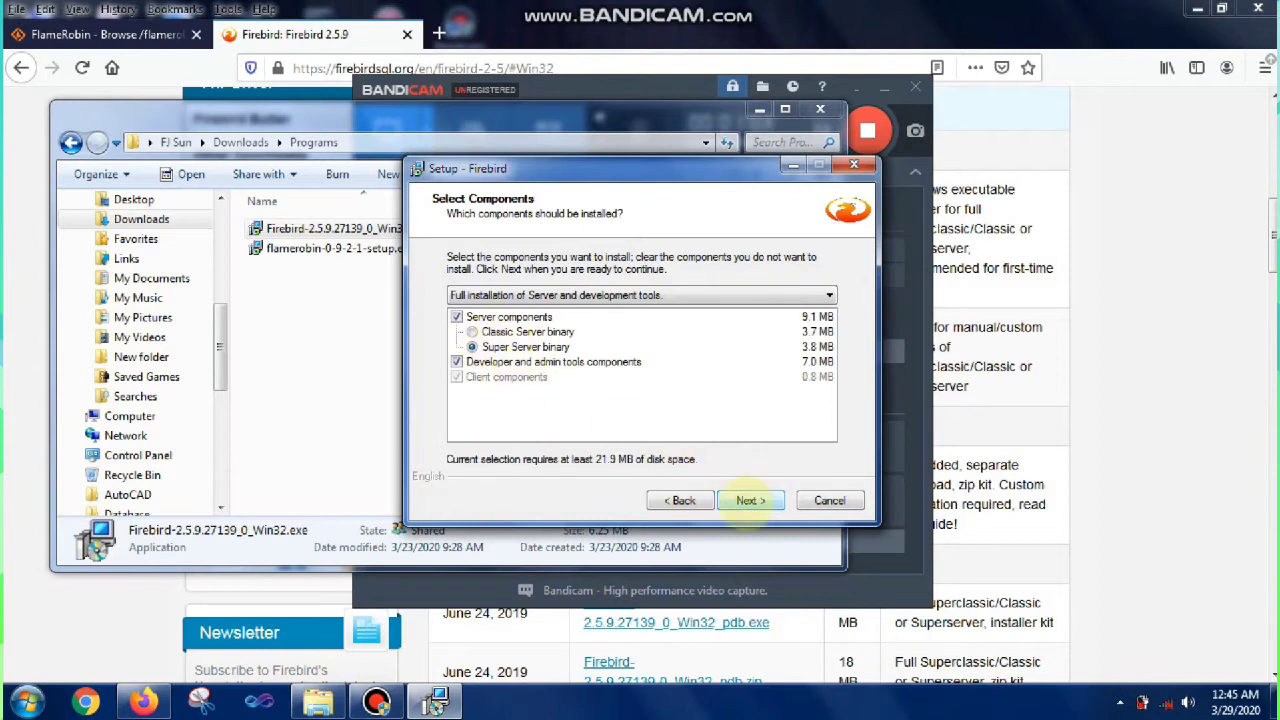
Step: Install the full Firebird server and development tools with the Super Server binary, keeping the default Start Menu folder and additional tasks
{"action": "left_click", "coordinate": [750, 500]}
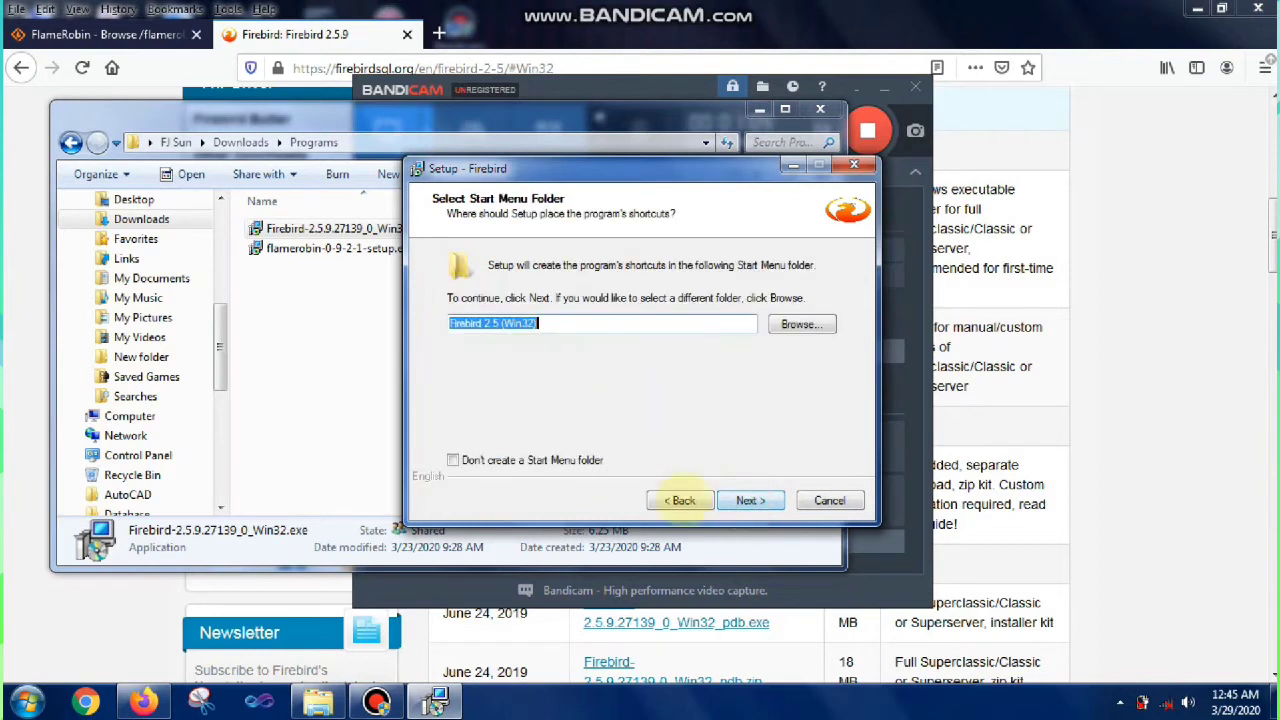
{"action": "left_click", "coordinate": [745, 500]}
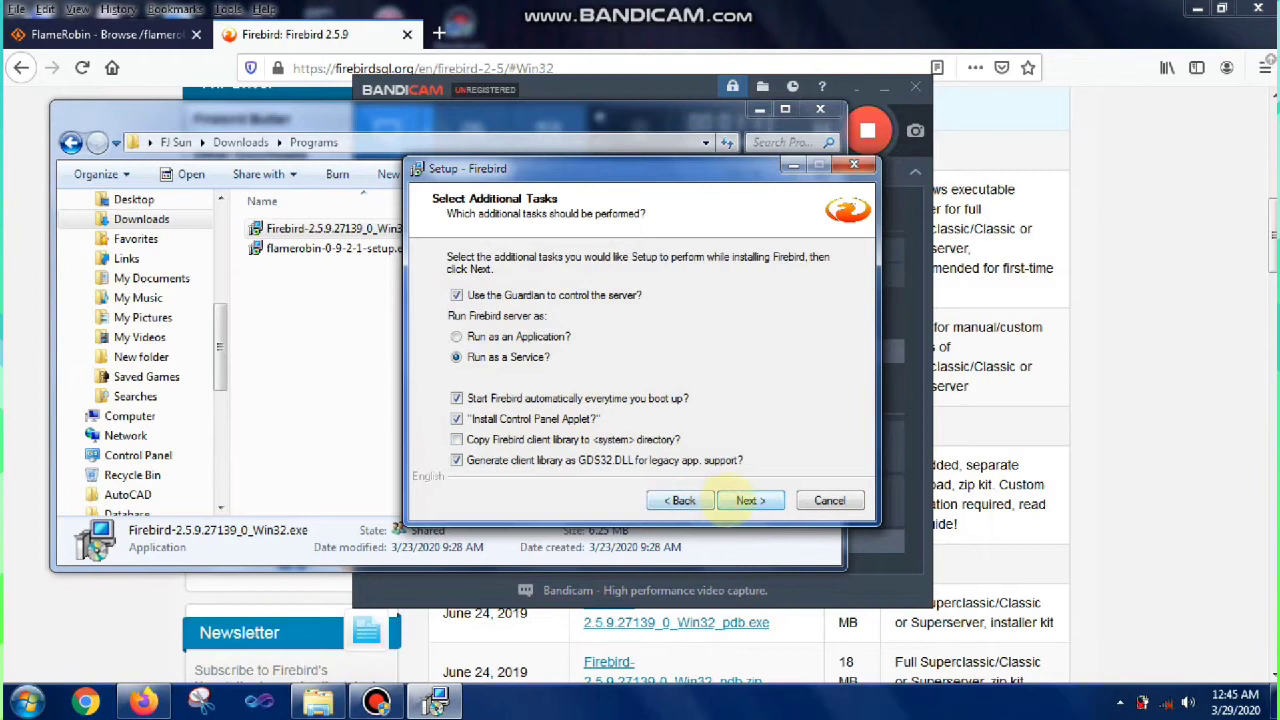
{"action": "left_click", "coordinate": [745, 500]}
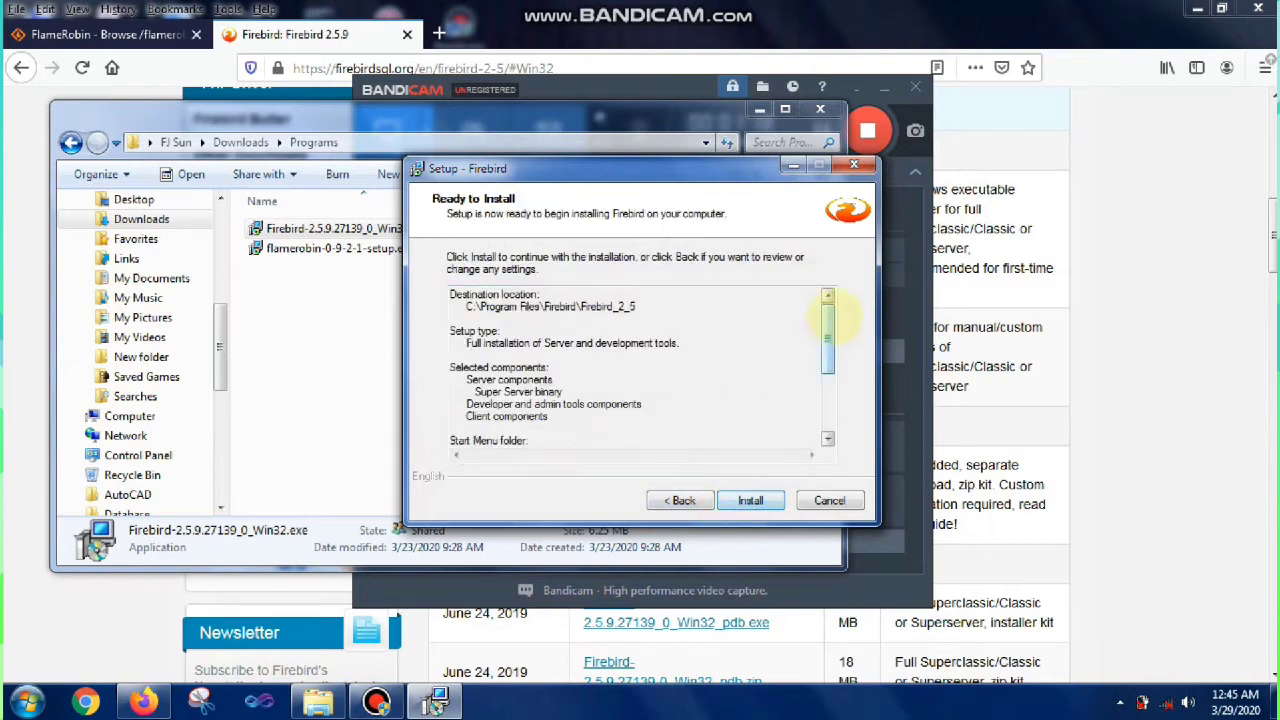
{"action": "mouse_move", "coordinate": [830, 318]}
{"action": "left_mouse_down"}
{"action": "mouse_move", "coordinate": [829, 405]}
{"action": "mouse_move", "coordinate": [826, 343]}
{"action": "left_mouse_up"}
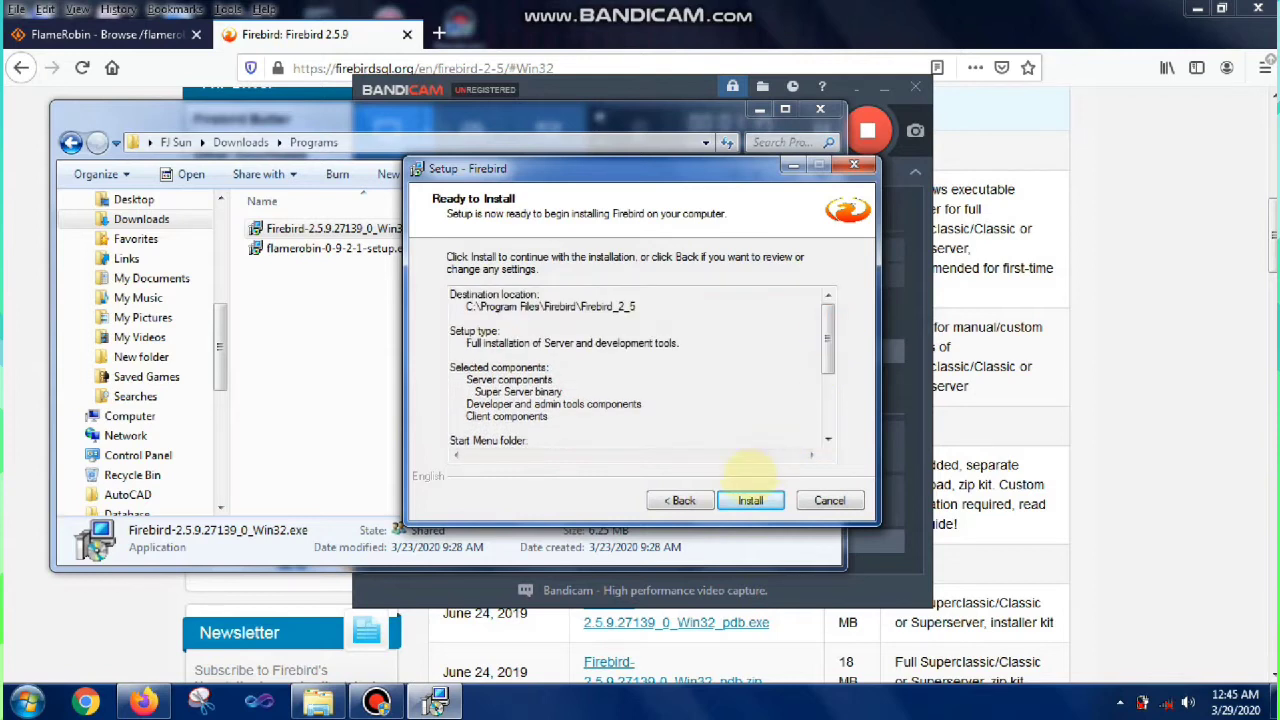
{"action": "left_click", "coordinate": [750, 500]}
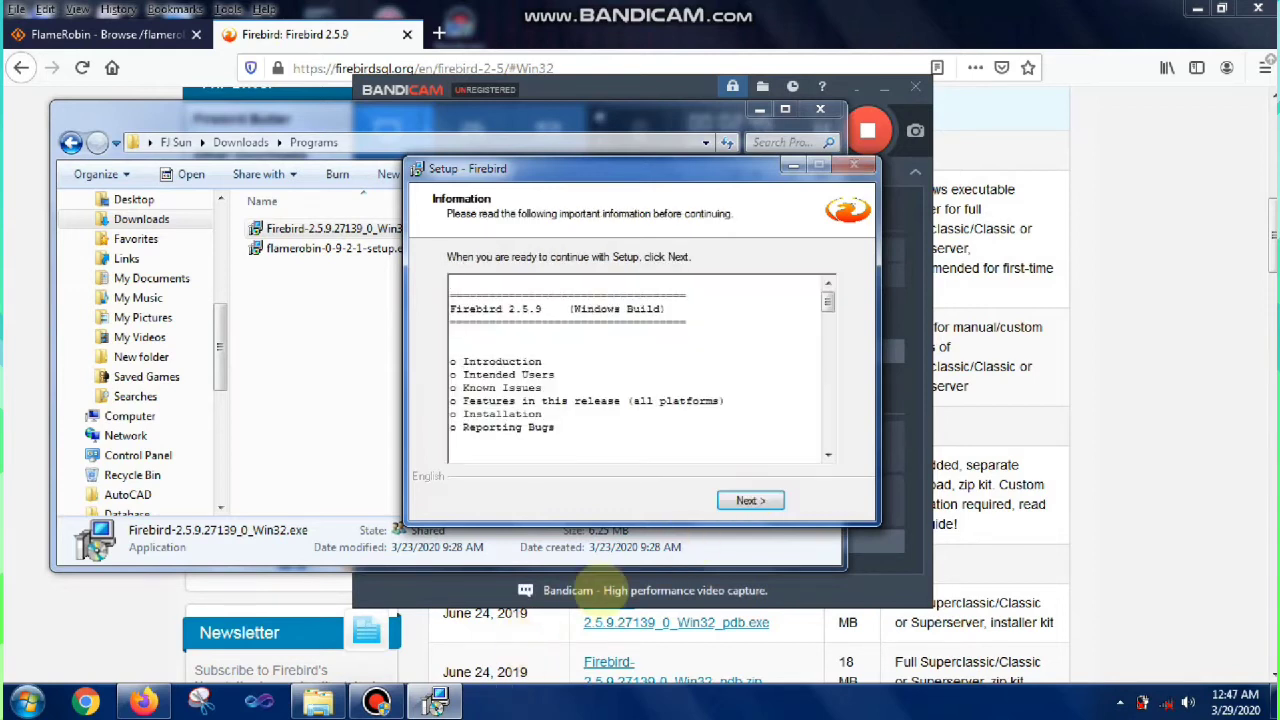
Step: Finish the Firebird setup with the service set to start now and the "After installation - What Next?" option turned off
{"action": "mouse_move", "coordinate": [827, 300]}
{"action": "left_mouse_down"}
{"action": "mouse_move", "coordinate": [829, 320]}
{"action": "mouse_move", "coordinate": [829, 286]}
{"action": "left_mouse_up"}
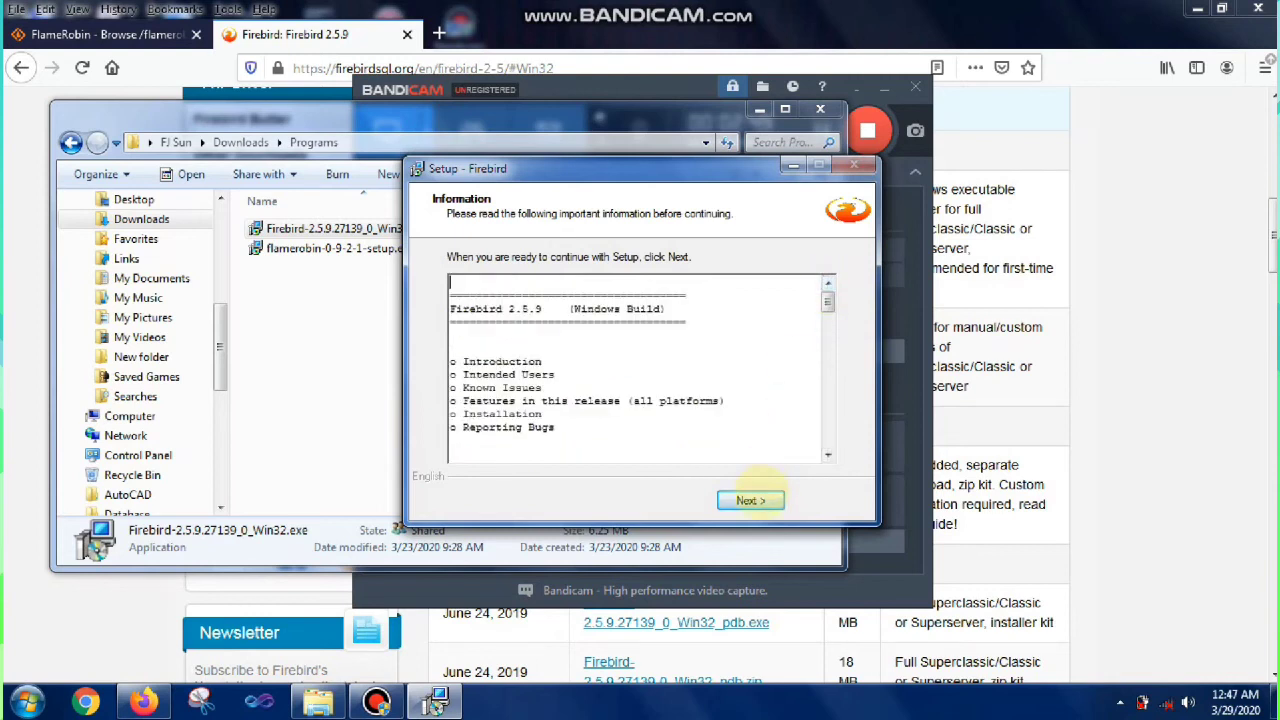
{"action": "left_click", "coordinate": [752, 500]}
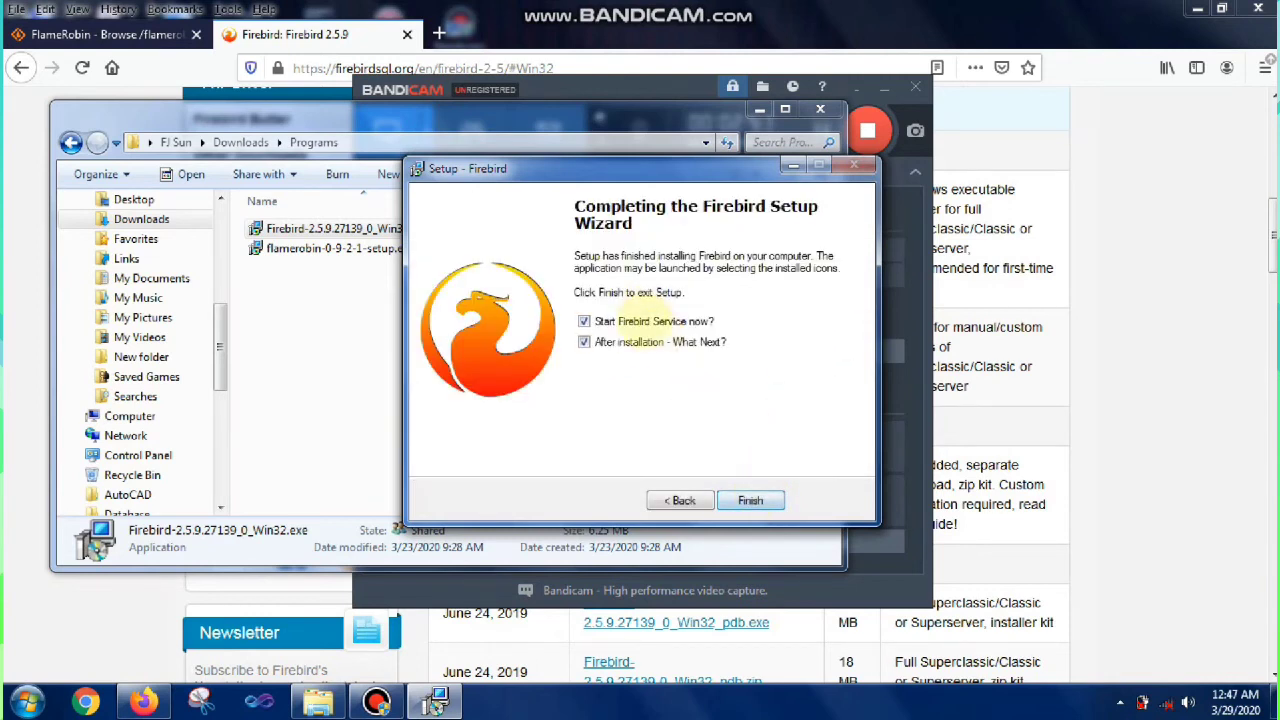
{"action": "left_click", "coordinate": [584, 342]}
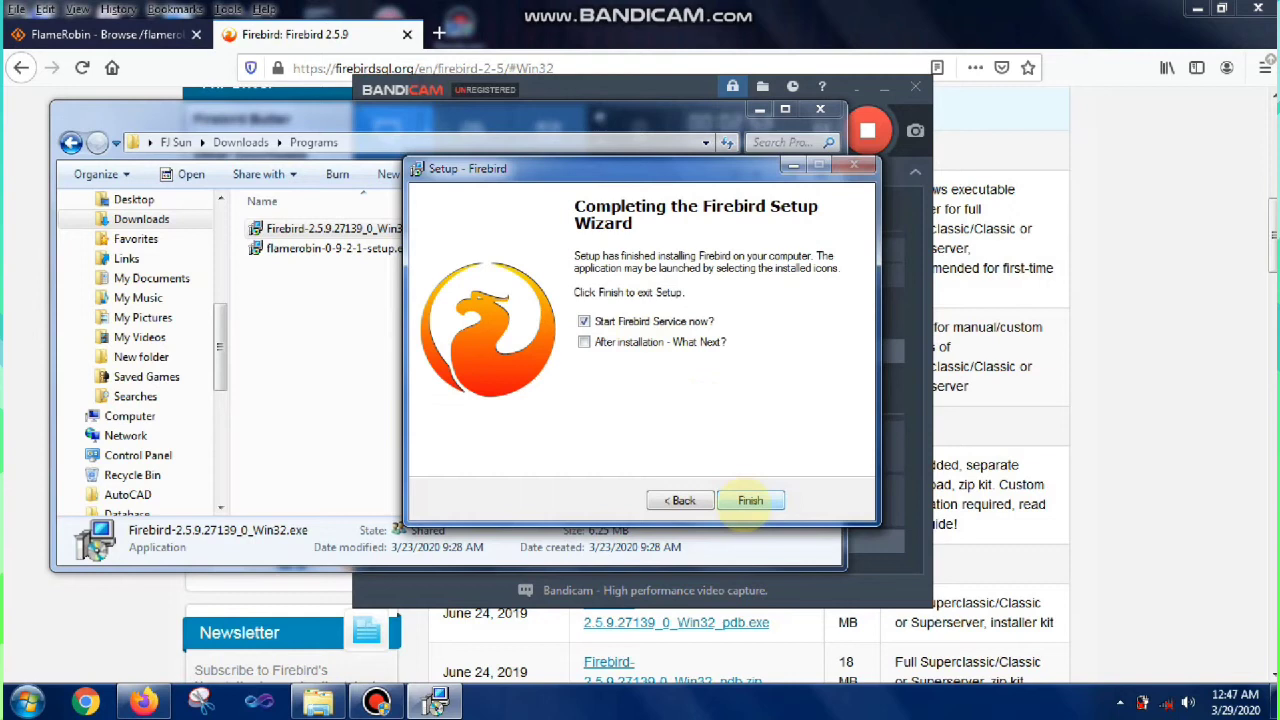
{"action": "left_click", "coordinate": [750, 500]}
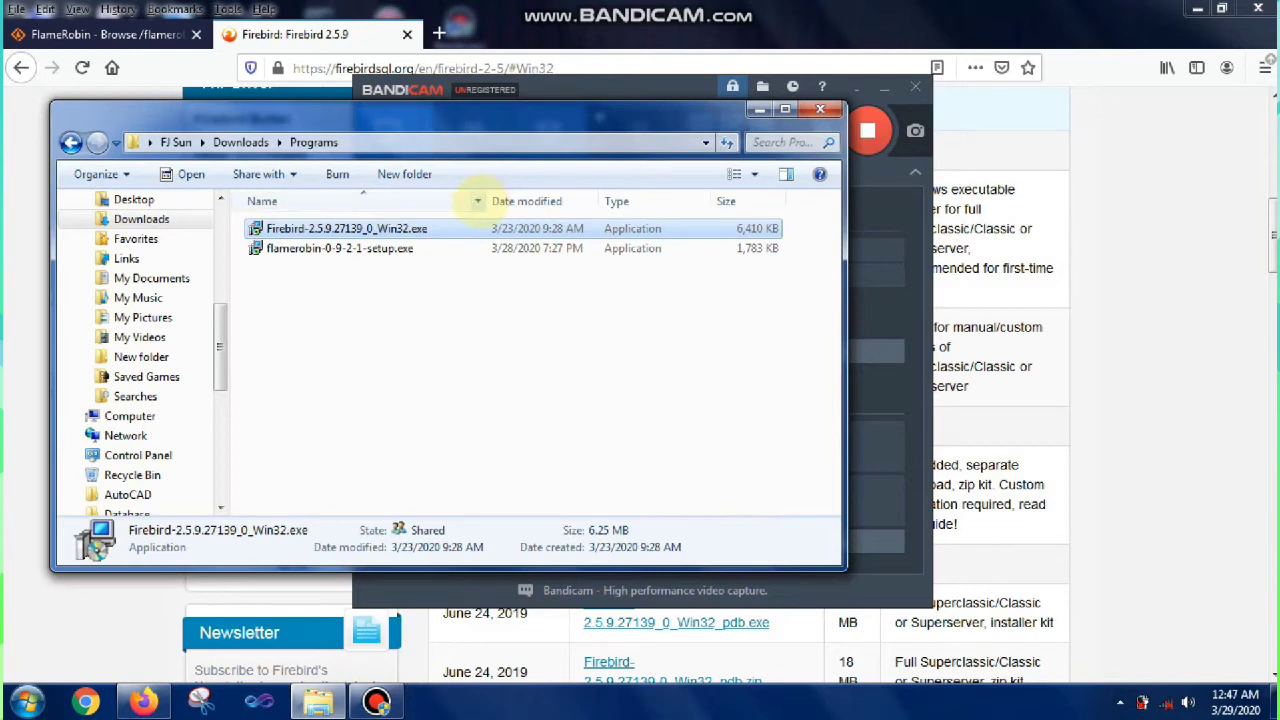
Step: Launch flamerobin-0-9-2-1-setup.exe and accept the FlameRobin license agreement
{"action": "left_click", "coordinate": [372, 252]}
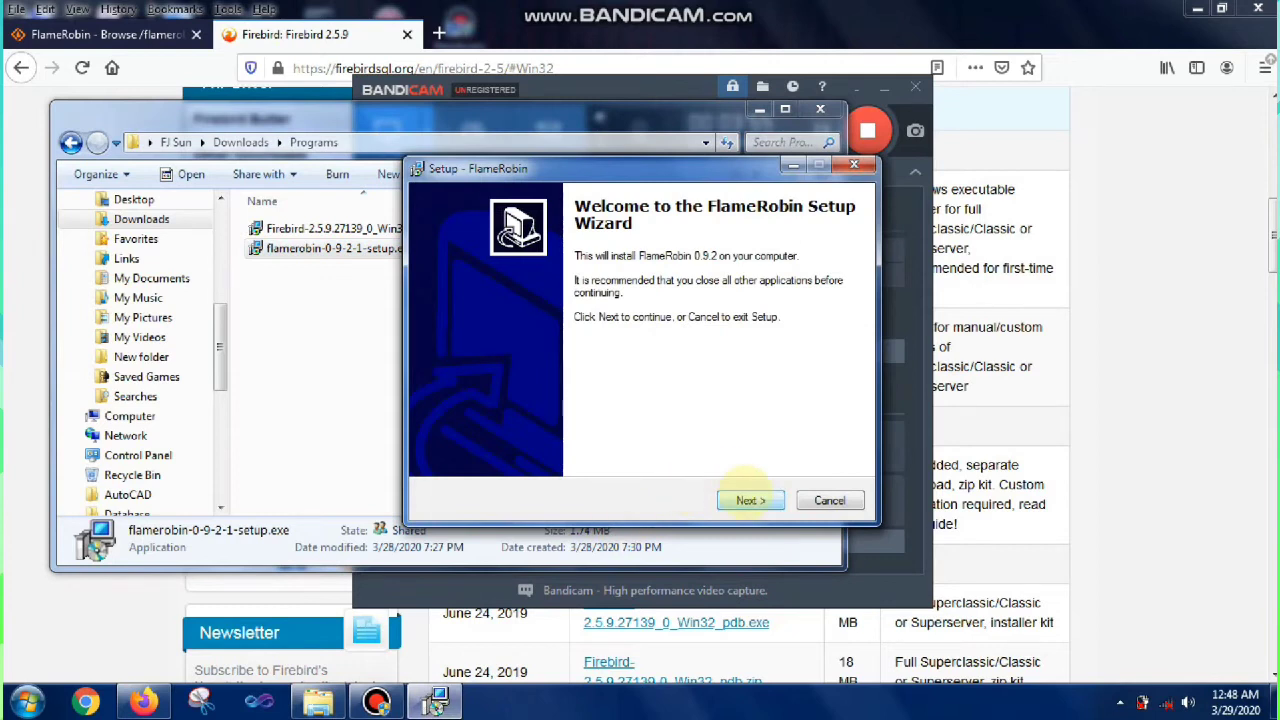
{"action": "left_click", "coordinate": [750, 500]}
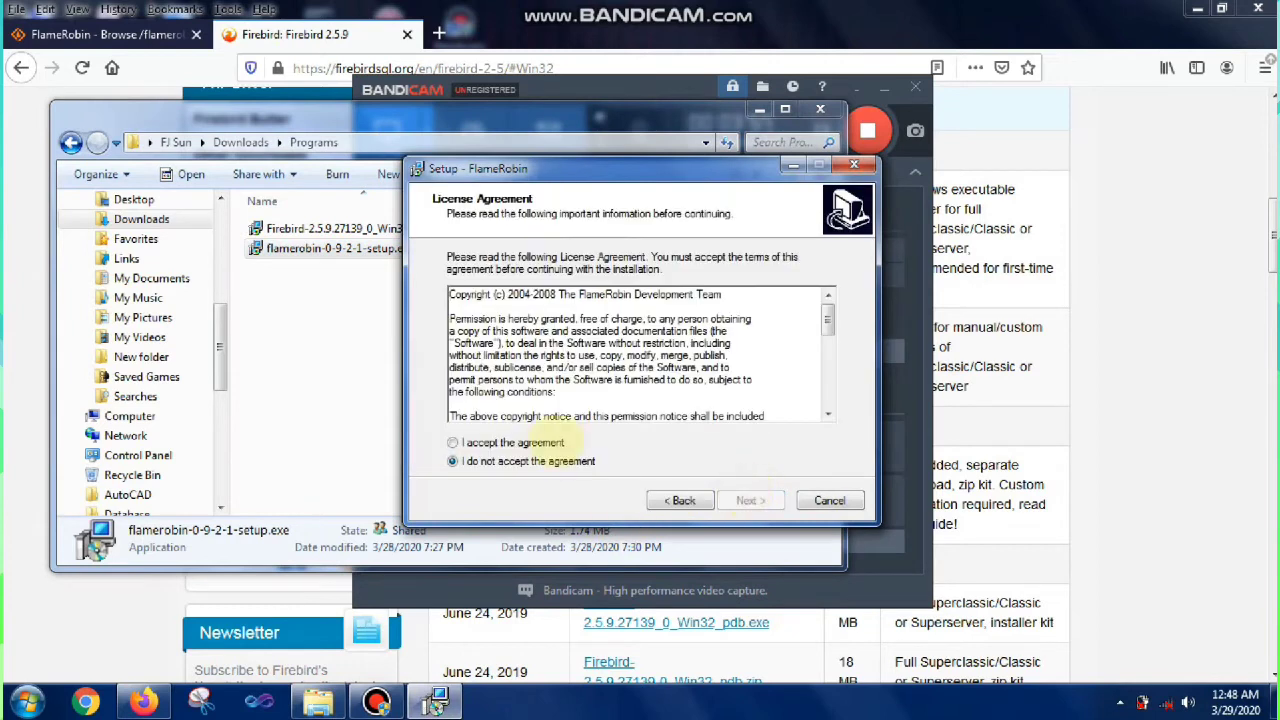
{"action": "left_click", "coordinate": [538, 443]}
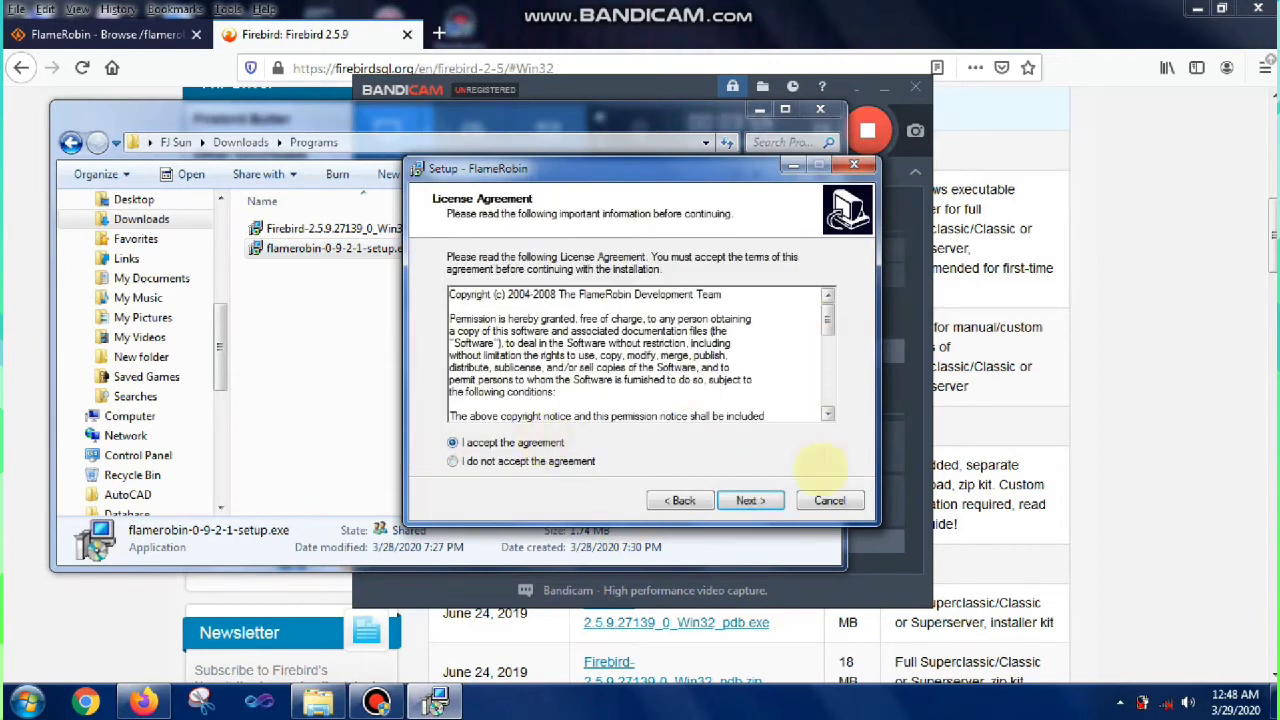
{"action": "left_click", "coordinate": [750, 500]}
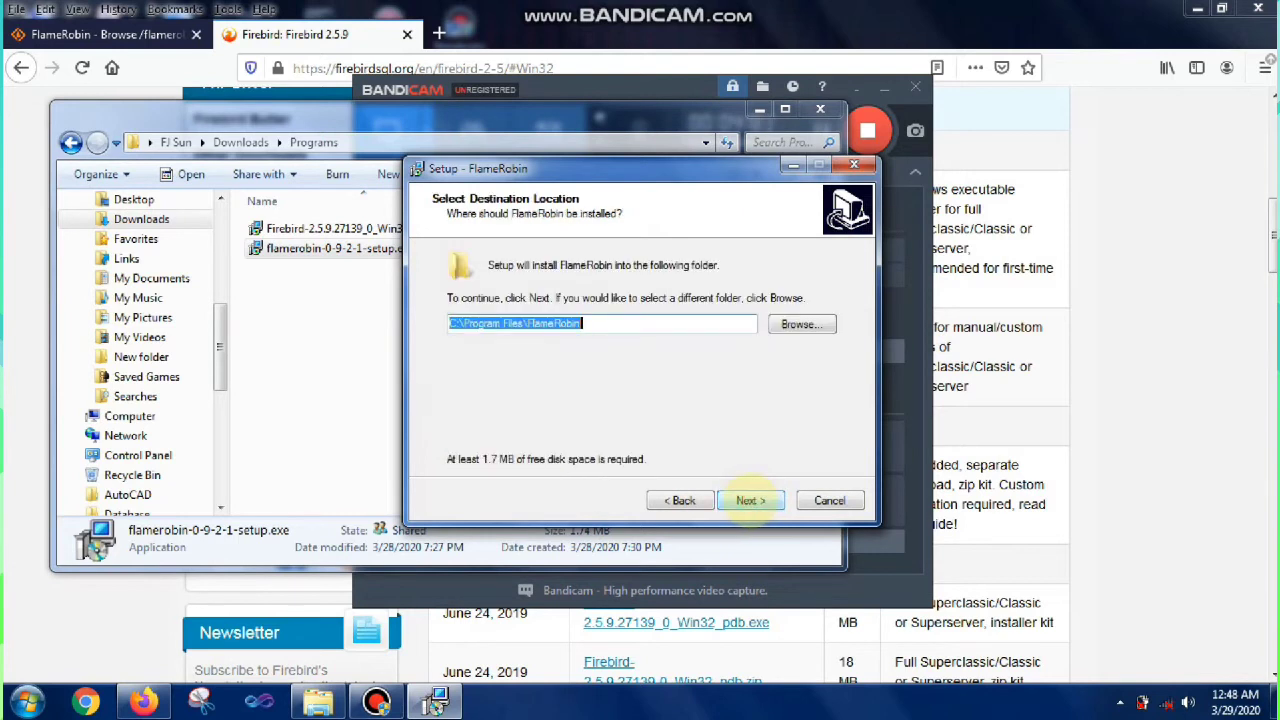
Step: Install FlameRobin in C:\Program Files\FlameRobin with desktop and Quick Launch icons, and finish by launching it without the release notes
{"action": "left_click", "coordinate": [750, 500]}
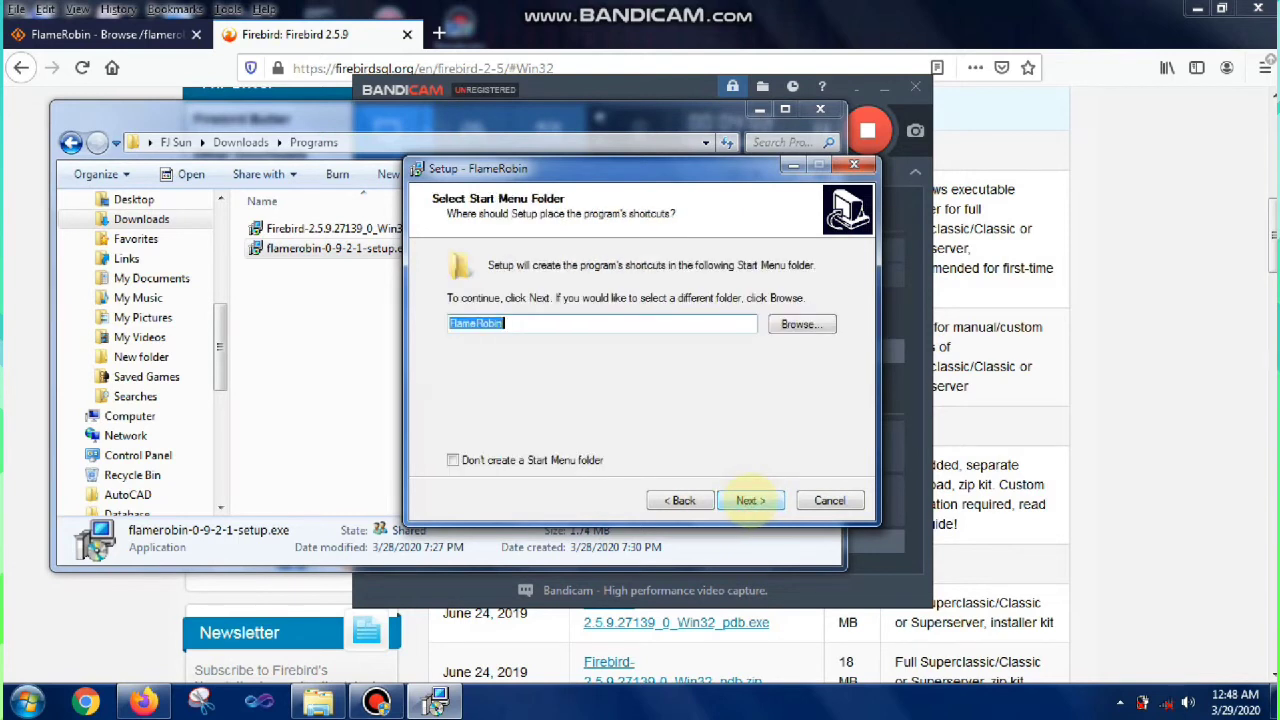
{"action": "left_click", "coordinate": [750, 500]}
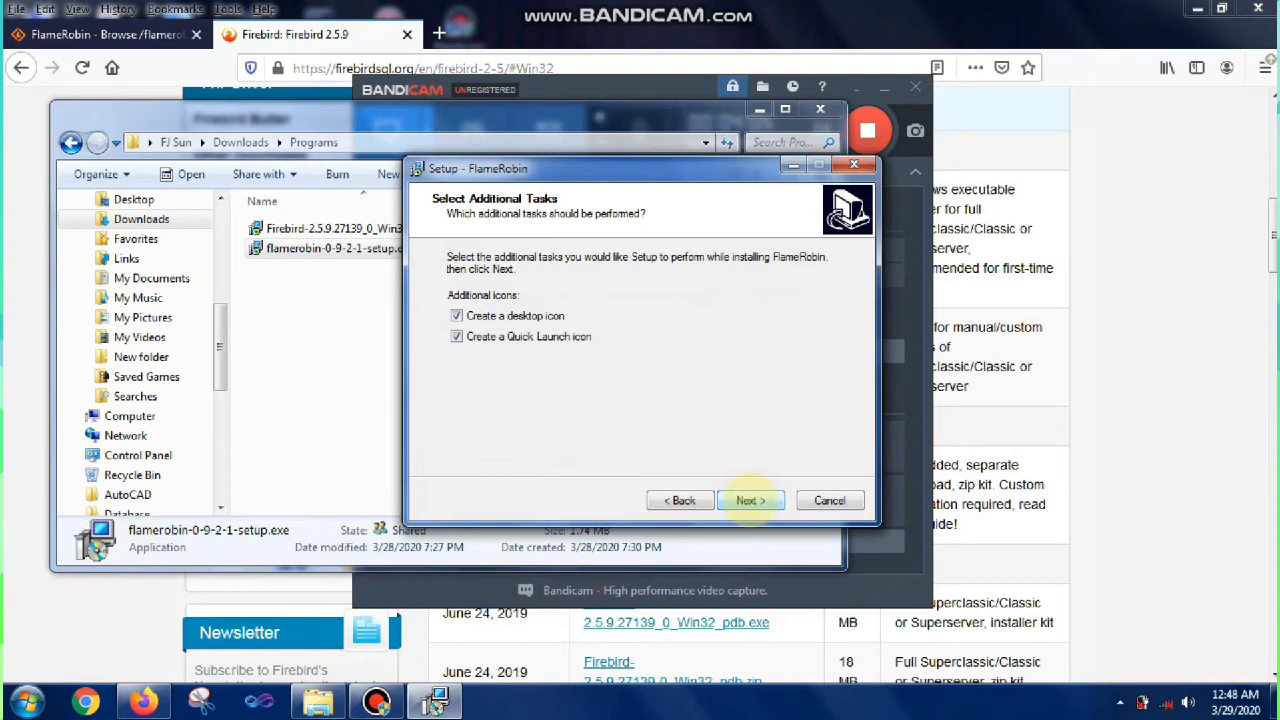
{"action": "left_click", "coordinate": [750, 500]}
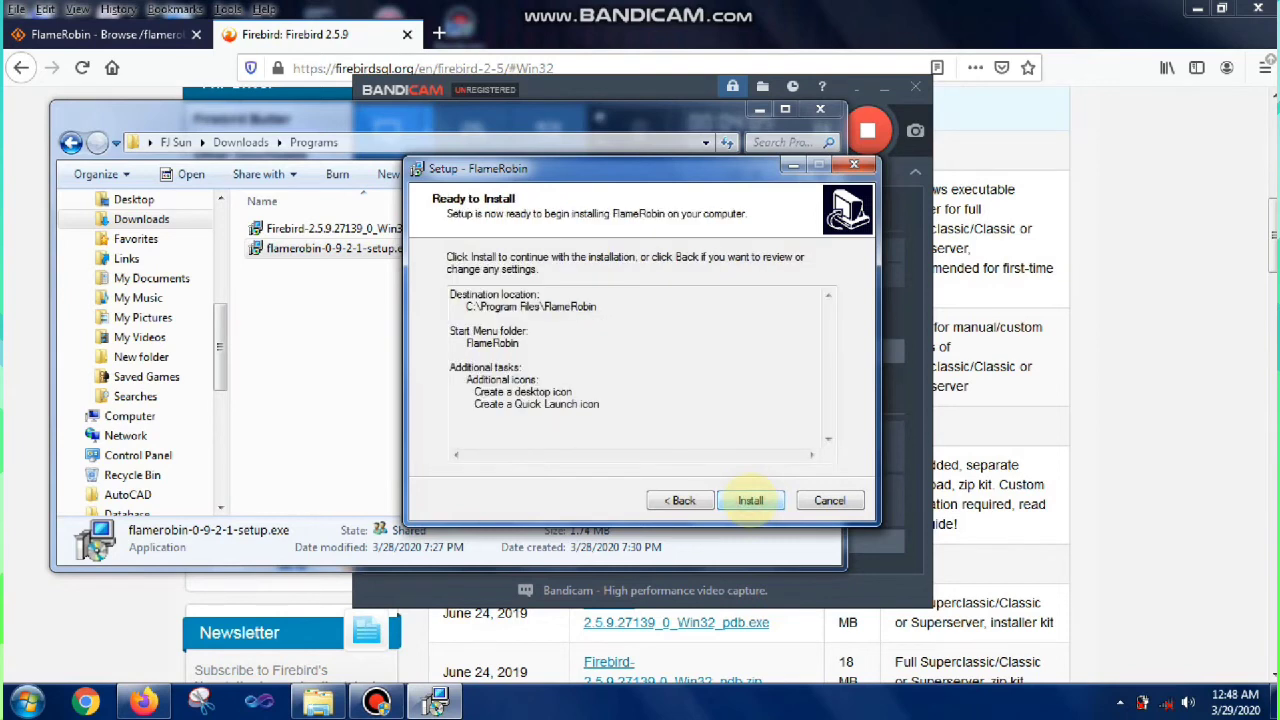
{"action": "left_click", "coordinate": [752, 501]}
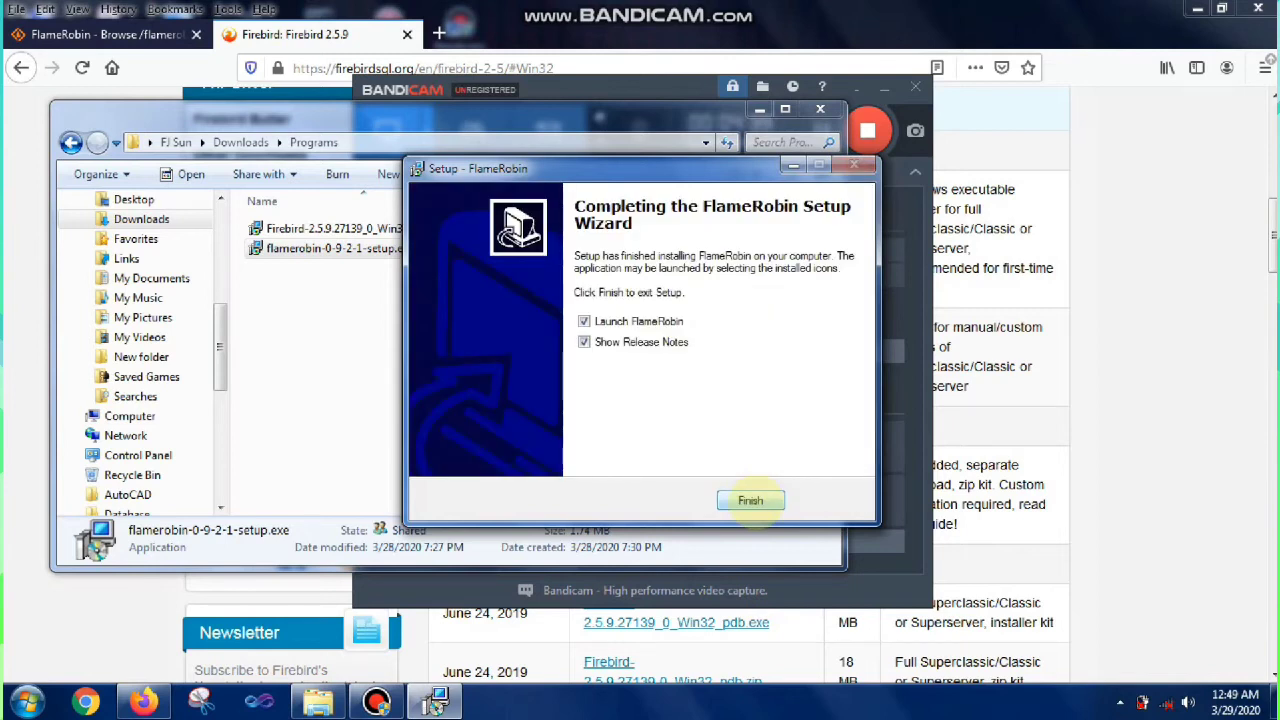
{"action": "left_click", "coordinate": [586, 342]}
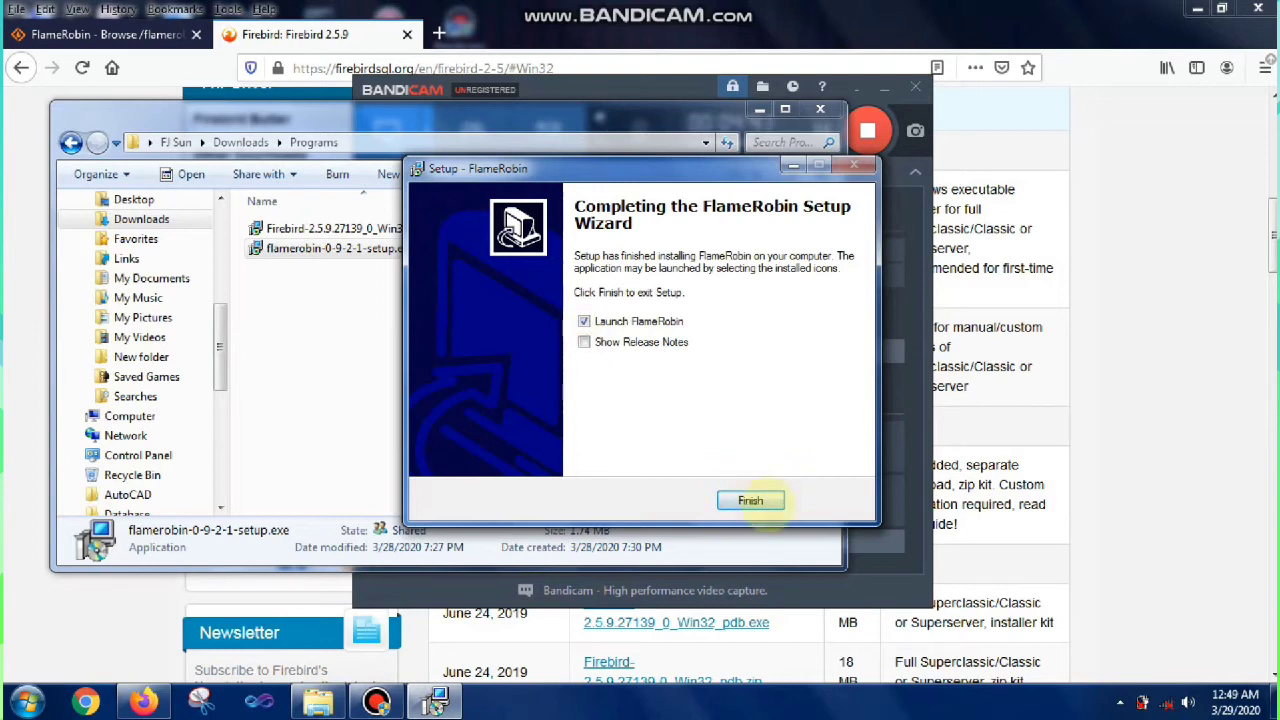
{"action": "left_click", "coordinate": [752, 500]}
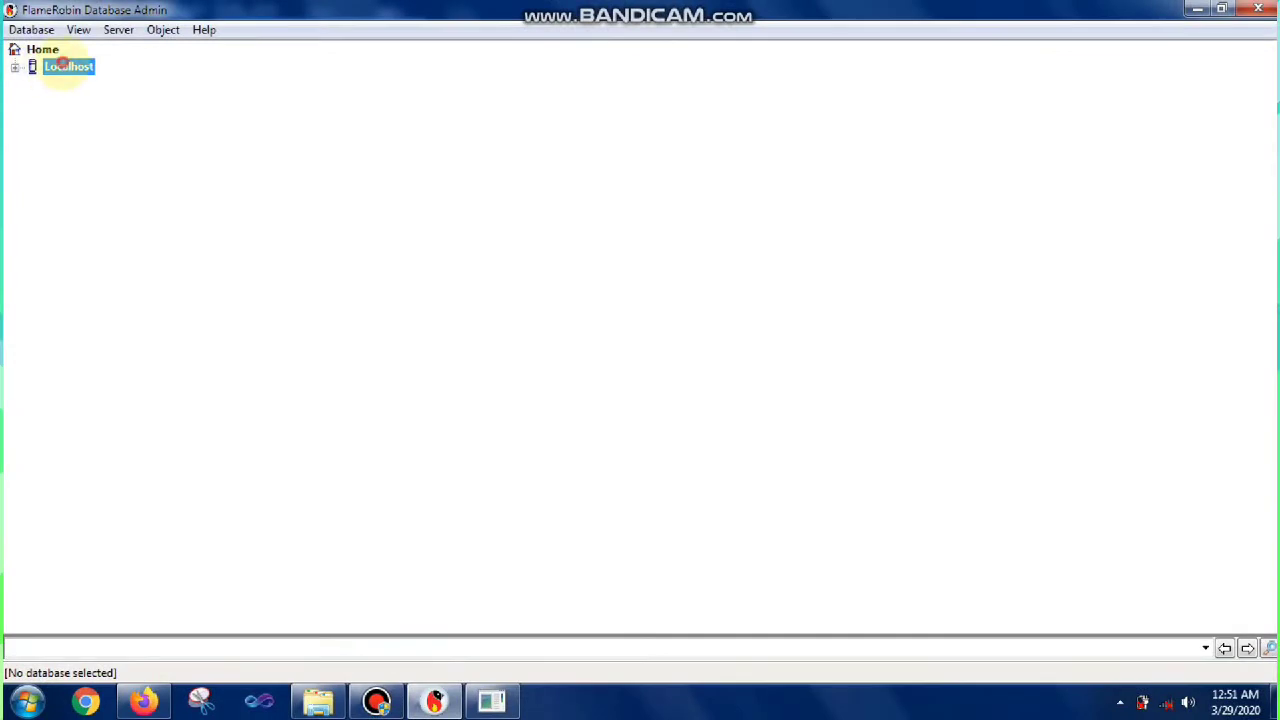
Step: Expand the Localhost server, connect to the library database and select its Tables node
{"action": "double_click", "coordinate": [66, 64]}
{"action": "double_click", "coordinate": [76, 84]}
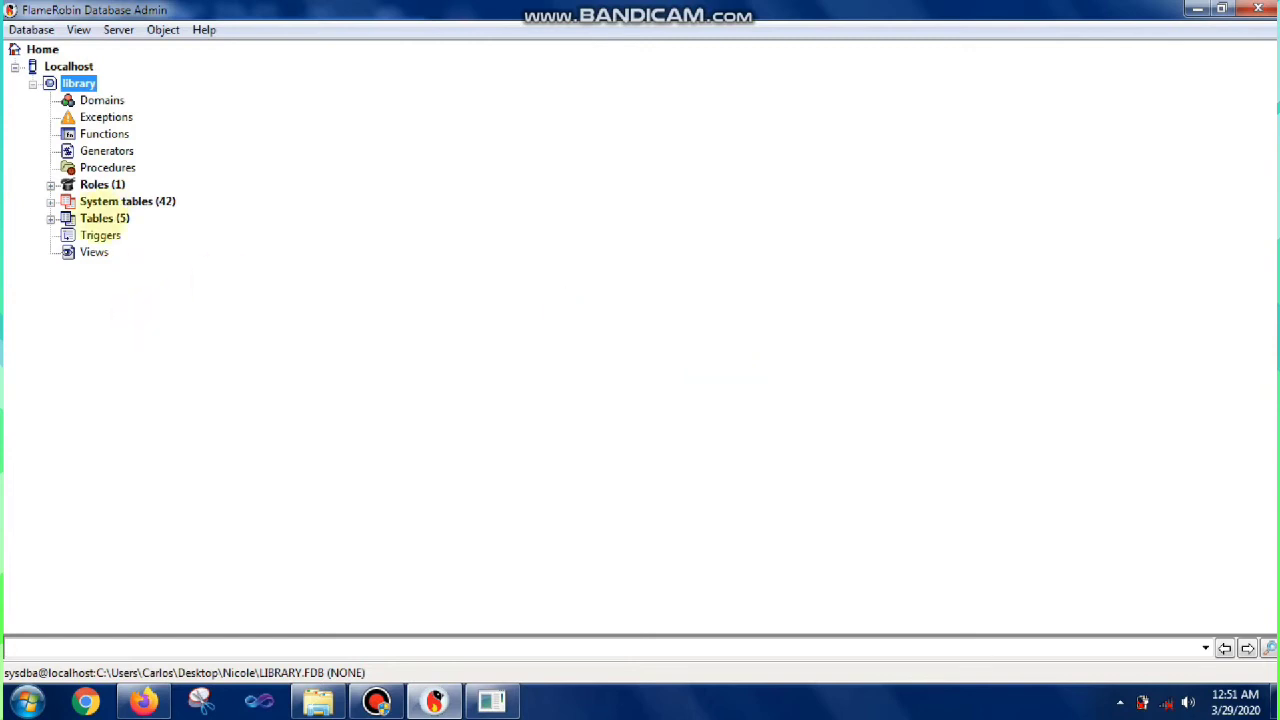
{"action": "double_click", "coordinate": [103, 218]}
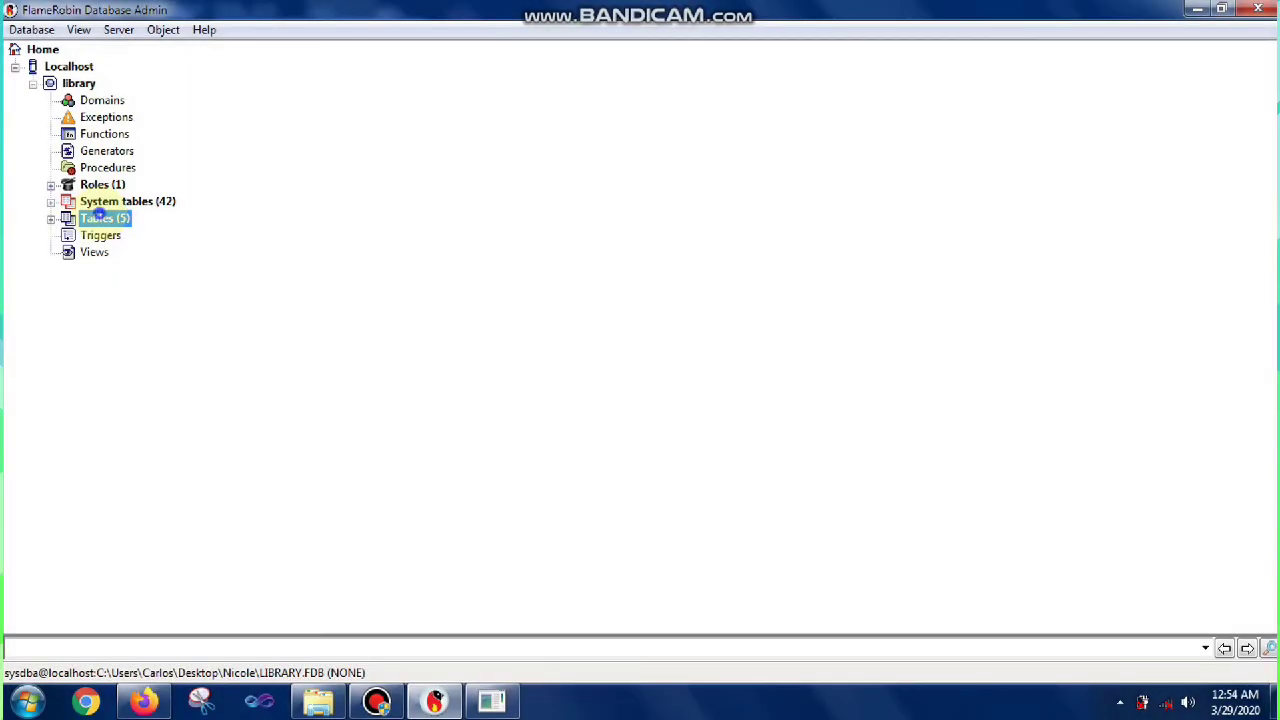
Step: Open a new CREATE TABLE statement for the library database and replace its template column and constraint definitions with "test integer"
{"action": "right_click", "coordinate": [100, 216]}
{"action": "key", "text": "Escape"}
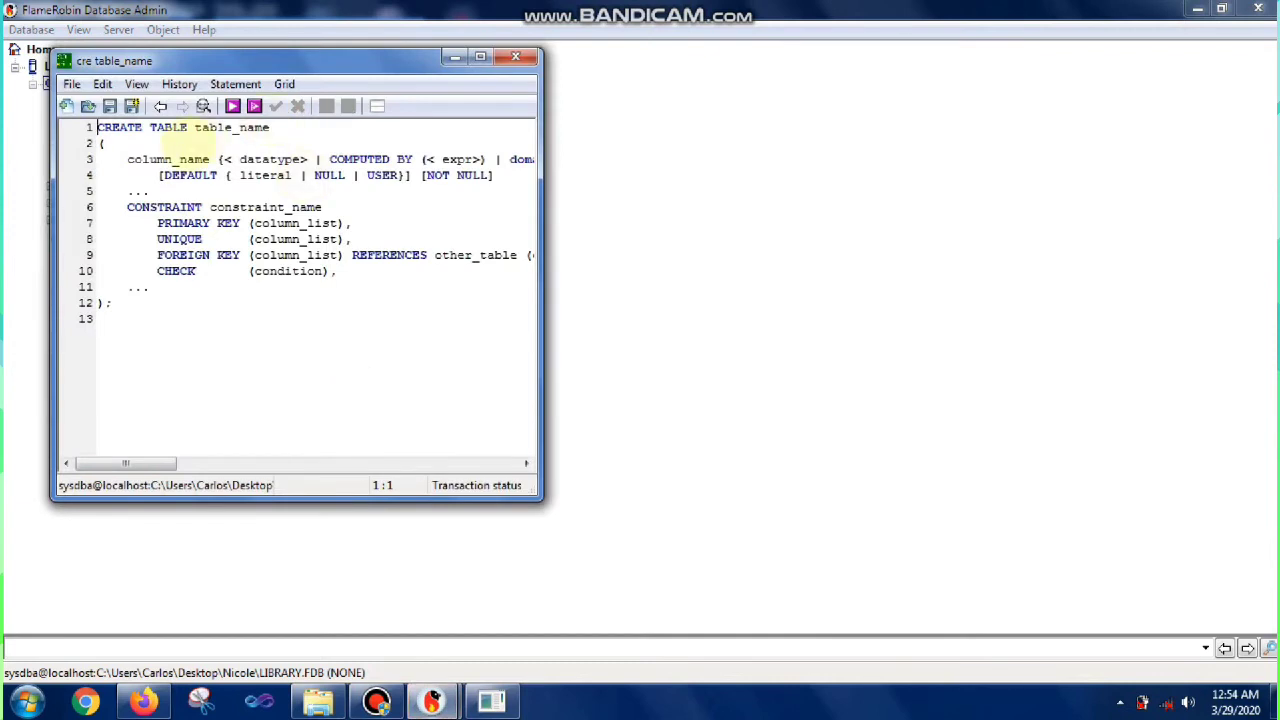
{"action": "left_click_drag", "start_coordinate": [143, 300], "coordinate": [127, 160]}
{"action": "key", "text": "Delete"}
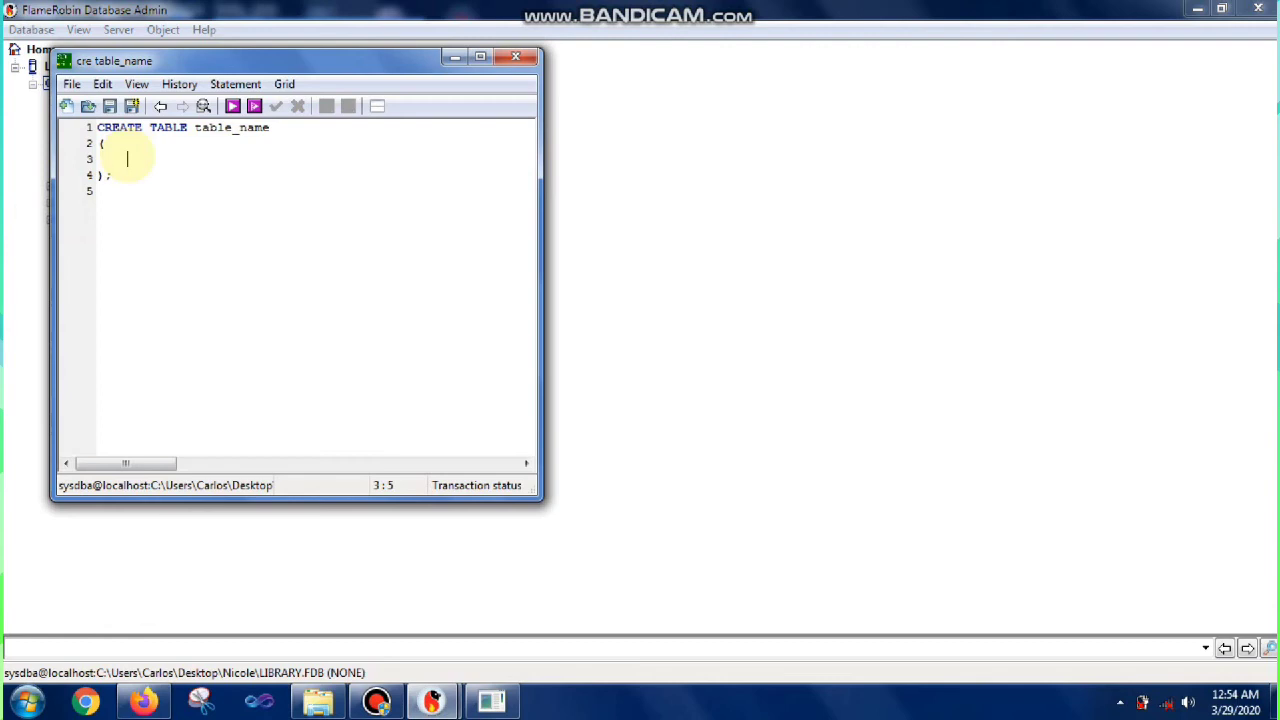
{"action": "type", "text": "test integer"}
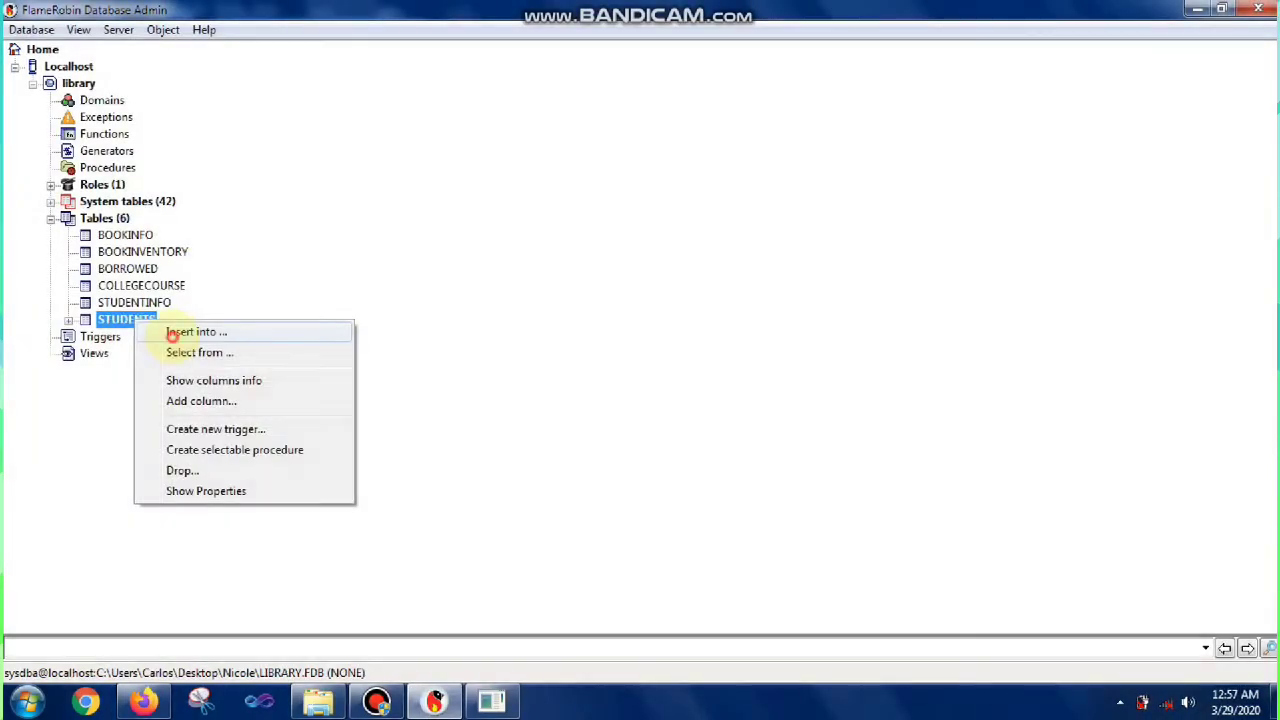
Step: Open an INSERT statement for the STUDENTS table and fill in student ID 1, the student's name, age 23 and the birthday
{"action": "left_click", "coordinate": [180, 330]}
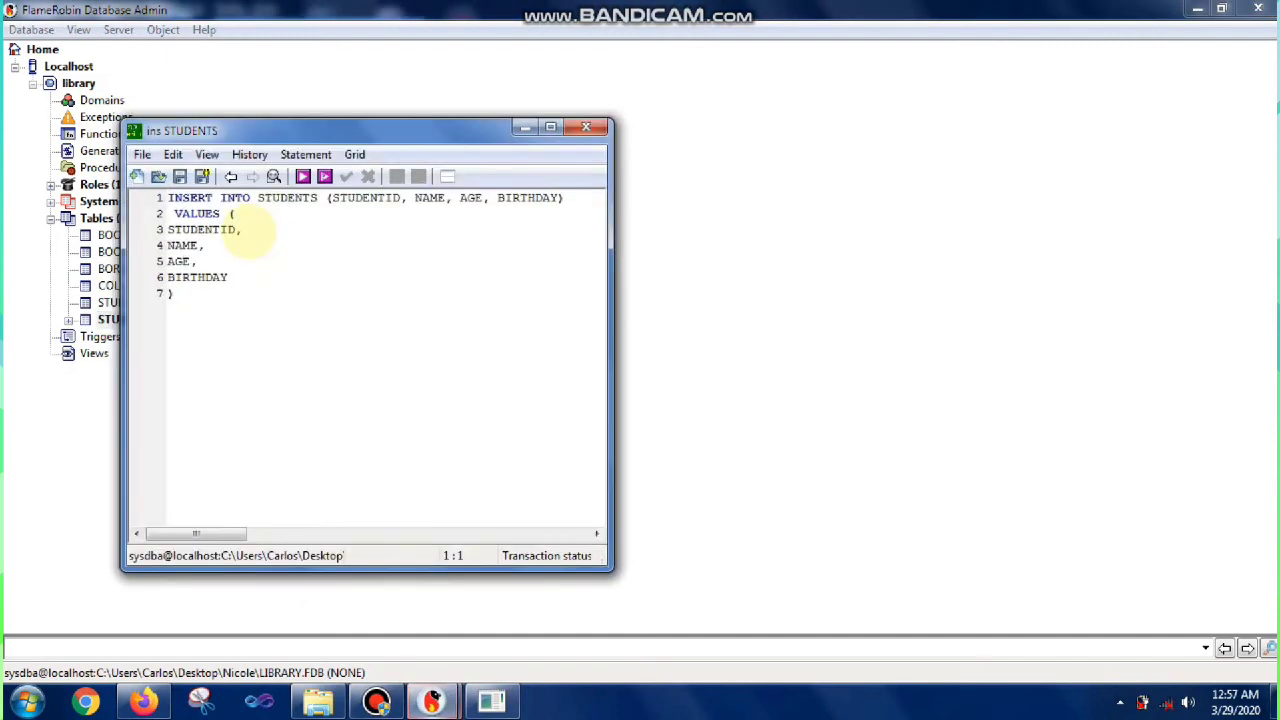
{"action": "left_click", "coordinate": [239, 279]}
{"action": "left_click_drag", "start_coordinate": [239, 279], "coordinate": [165, 230]}
{"action": "type", "text": "1,"}
{"action": "key", "text": "Return"}
{"action": "type", "text": "'Da"}
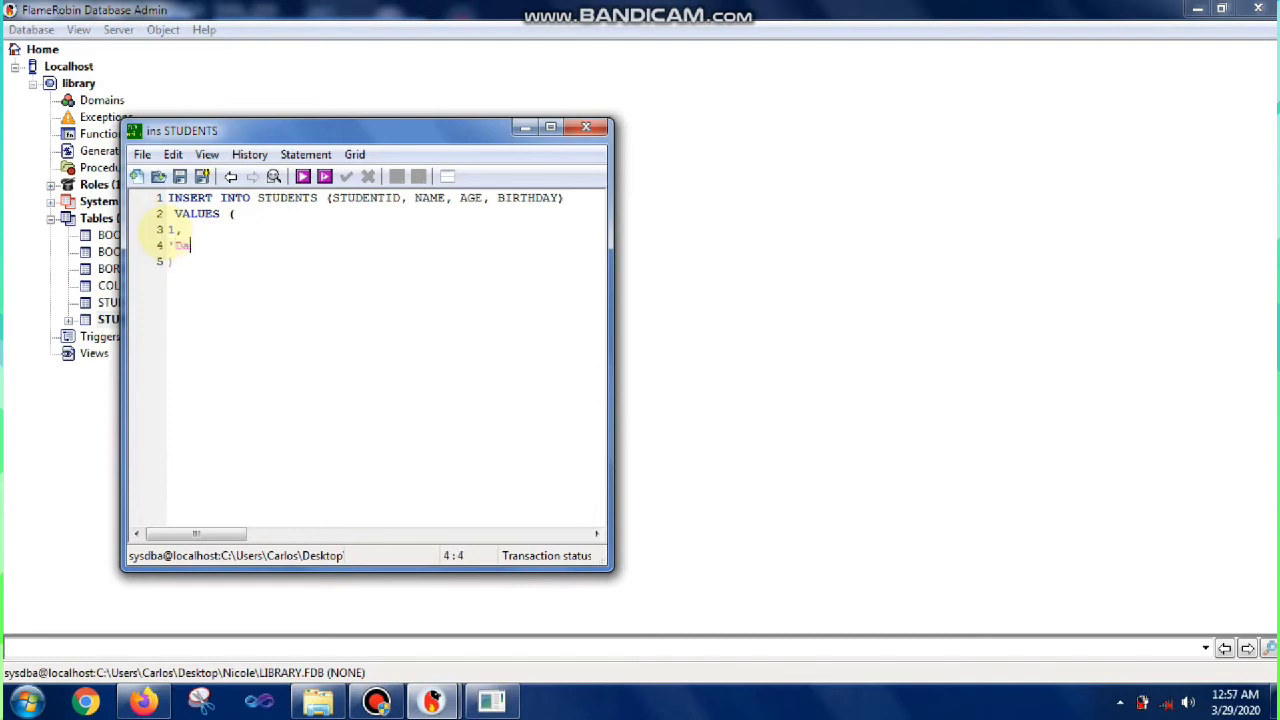
{"action": "type", "text": "ve',"}
{"action": "key", "text": "Return"}
{"action": "type", "text": "23"}
{"action": "key", "text": "Return"}
{"action": "type", "text": "'1997-07-20'"}
Step: Execute the student insert with a comma added after the age value, commit the transaction and close the statement window
{"action": "left_click", "coordinate": [303, 176]}
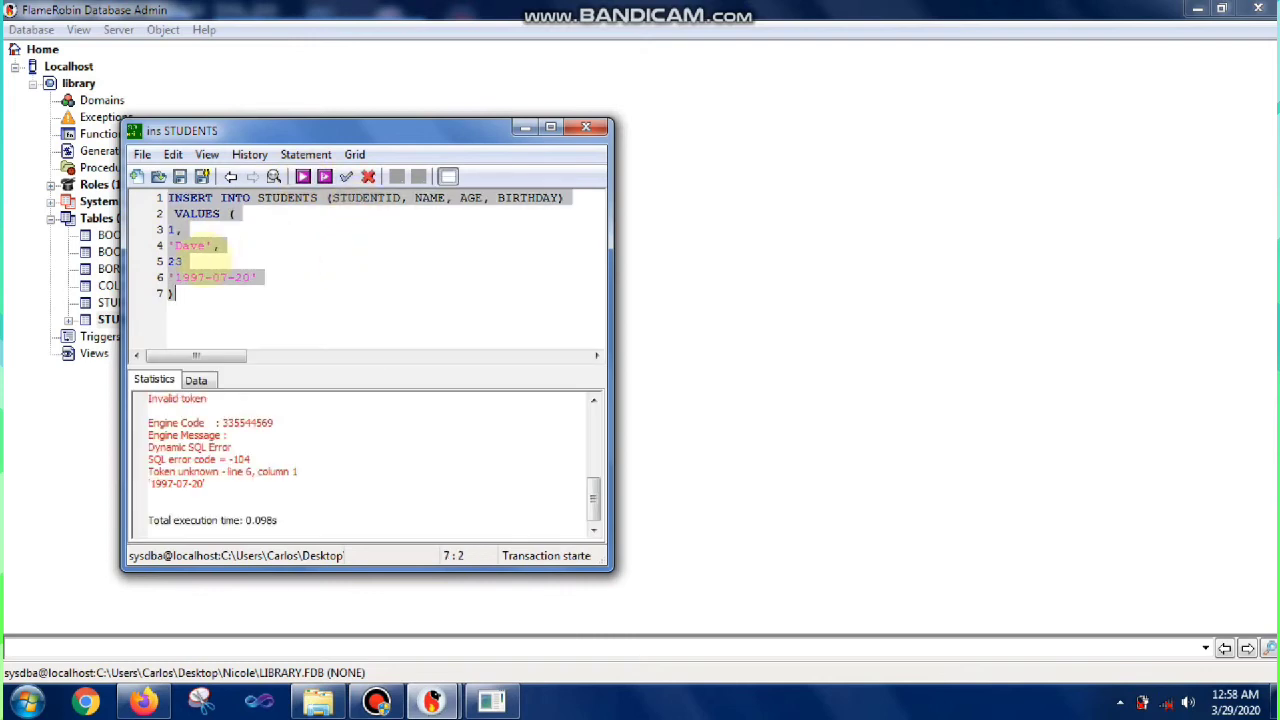
{"action": "left_click", "coordinate": [198, 261]}
{"action": "type", "text": ","}
{"action": "left_click", "coordinate": [303, 176]}
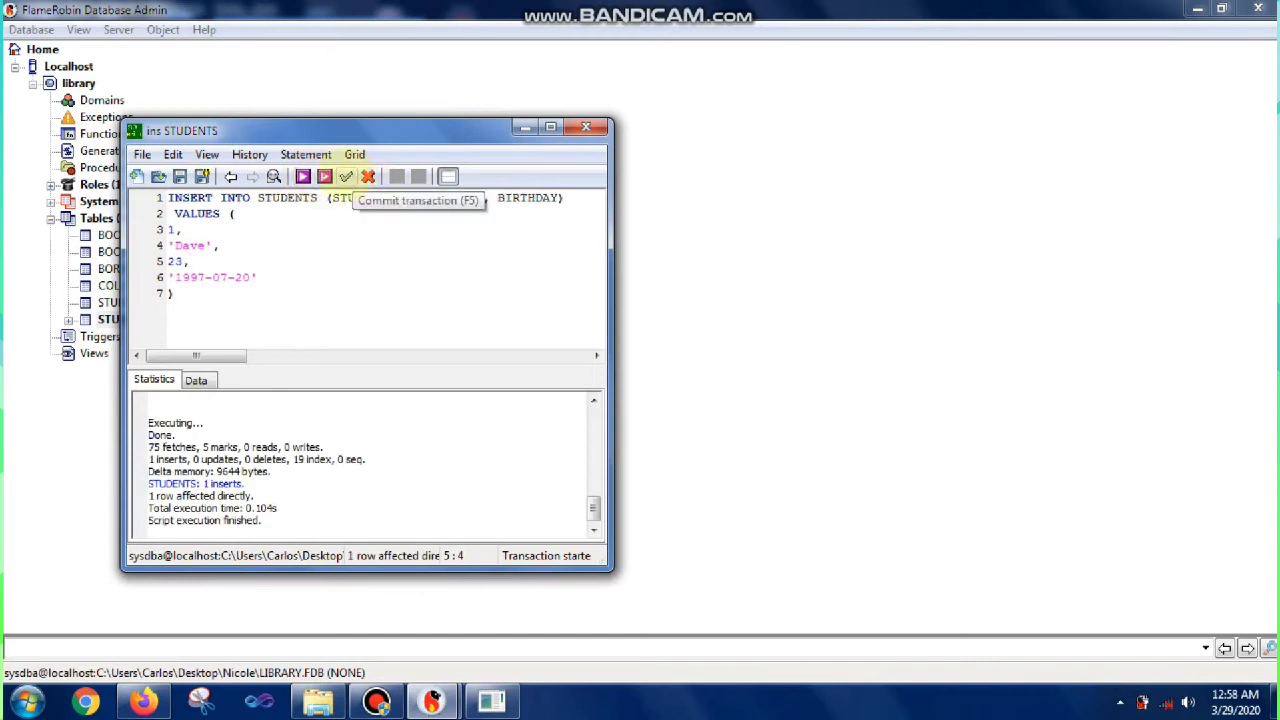
{"action": "left_click", "coordinate": [346, 177]}
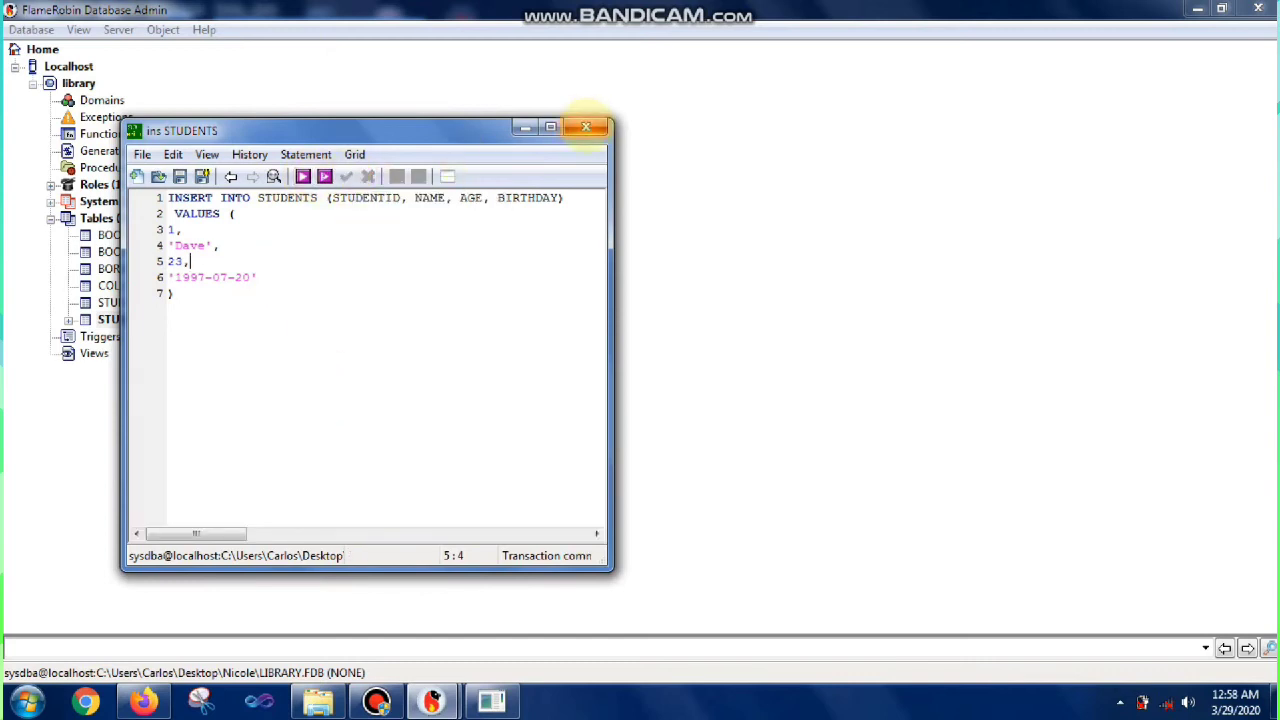
{"action": "left_click", "coordinate": [586, 127]}
Step: Select all records from the STUDENTS table to check the inserted row, and close the results window
{"action": "right_click", "coordinate": [134, 320]}
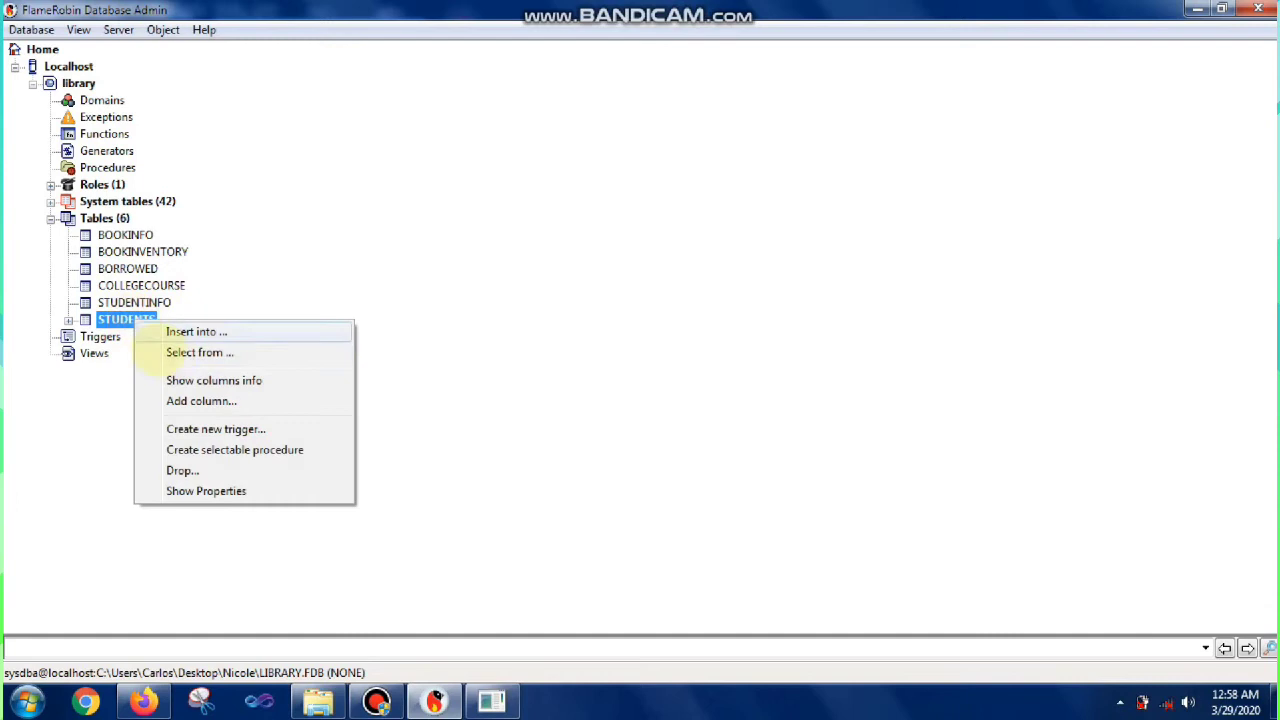
{"action": "left_click", "coordinate": [178, 353]}
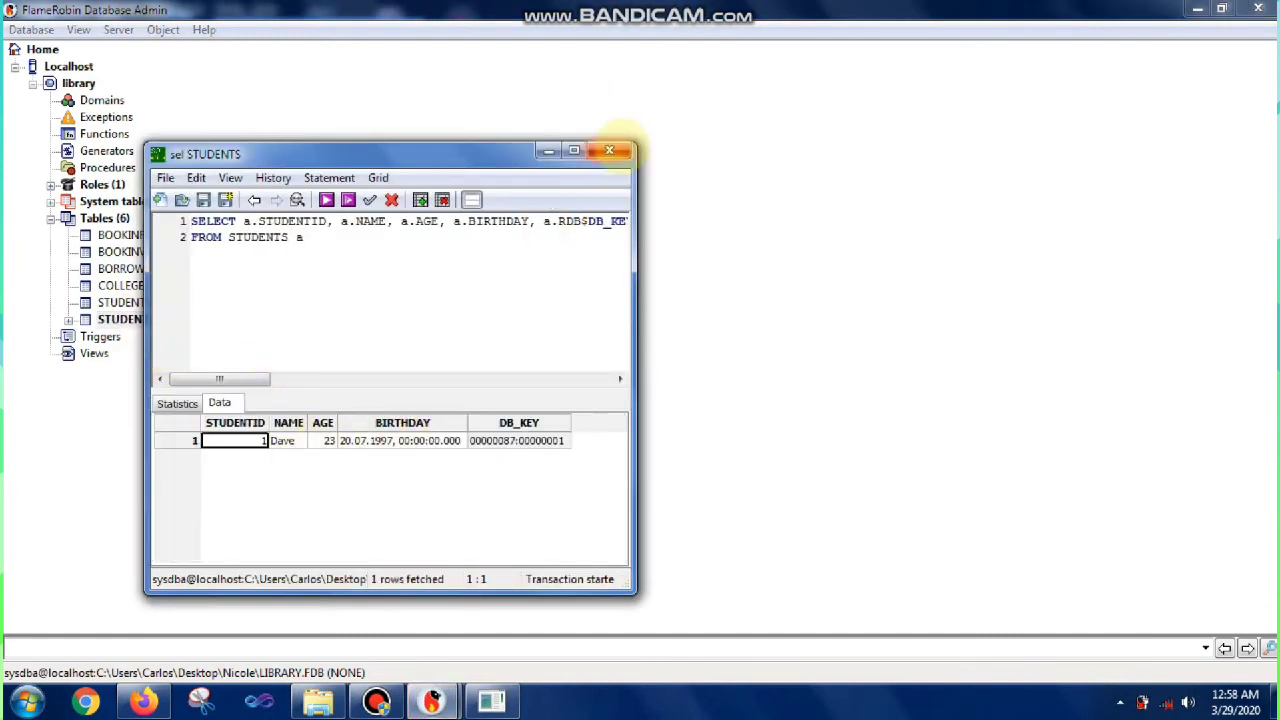
{"action": "left_click", "coordinate": [610, 150]}
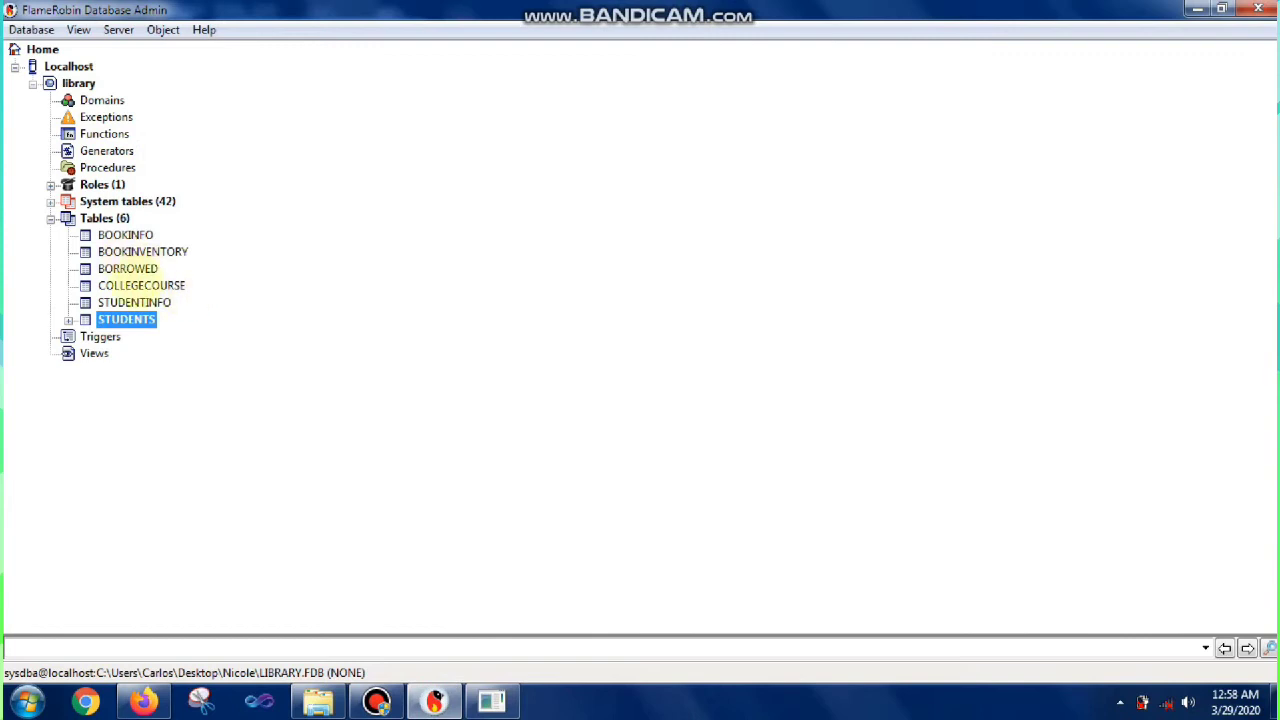
Step: Query the COLLEGECOURSE table for only the rows that match WHERE a.COLLEGE = 'COE'
{"action": "right_click", "coordinate": [140, 285]}
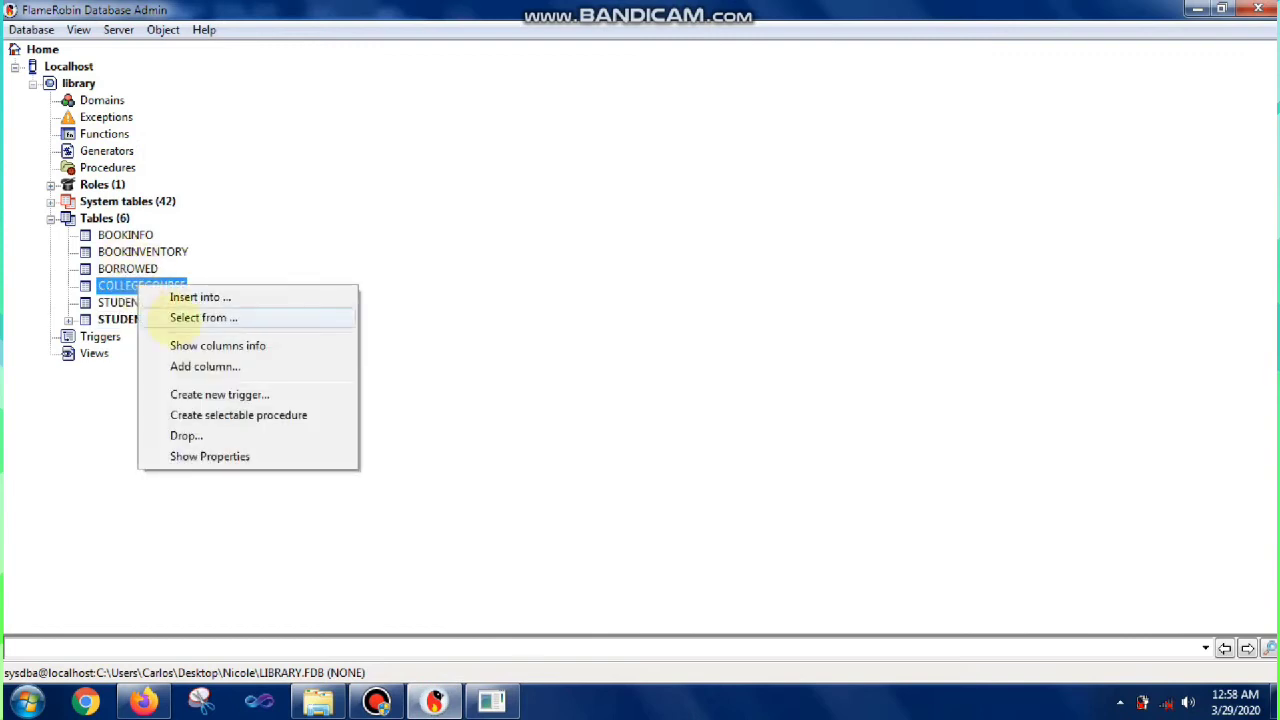
{"action": "left_click", "coordinate": [172, 318]}
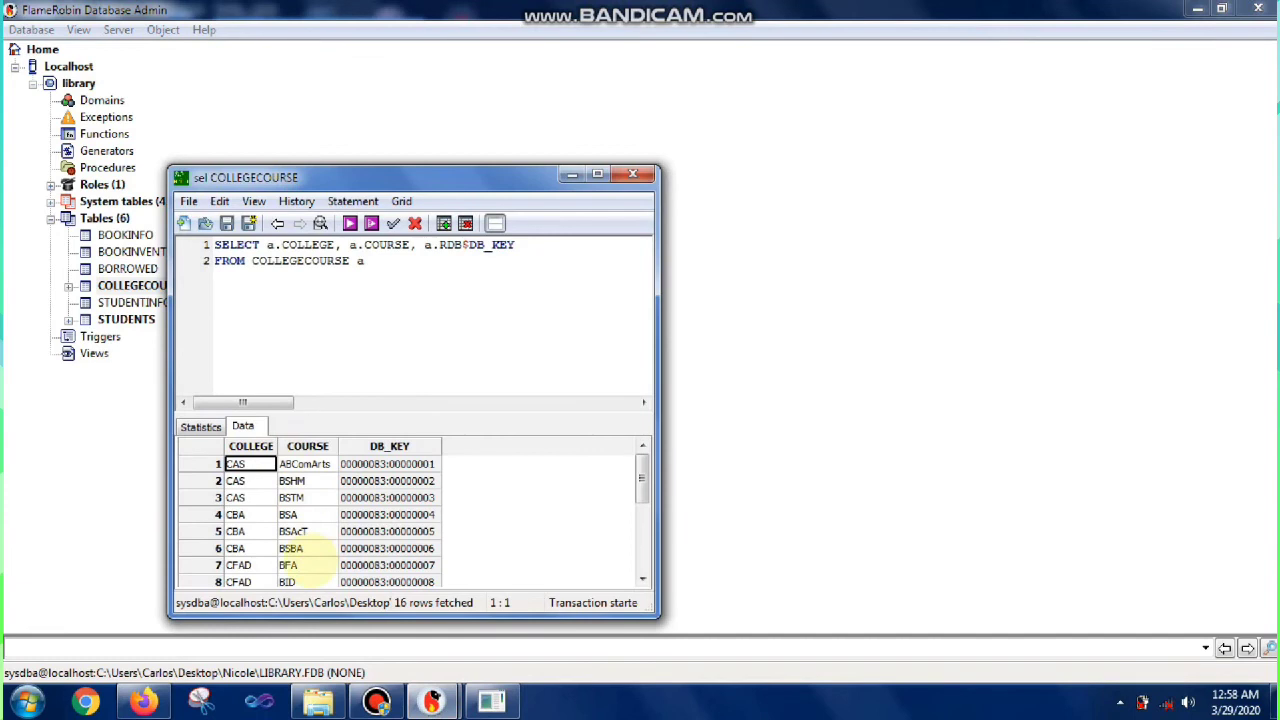
{"action": "left_click", "coordinate": [385, 255]}
{"action": "key", "text": "Return"}
{"action": "type", "text": "W"}
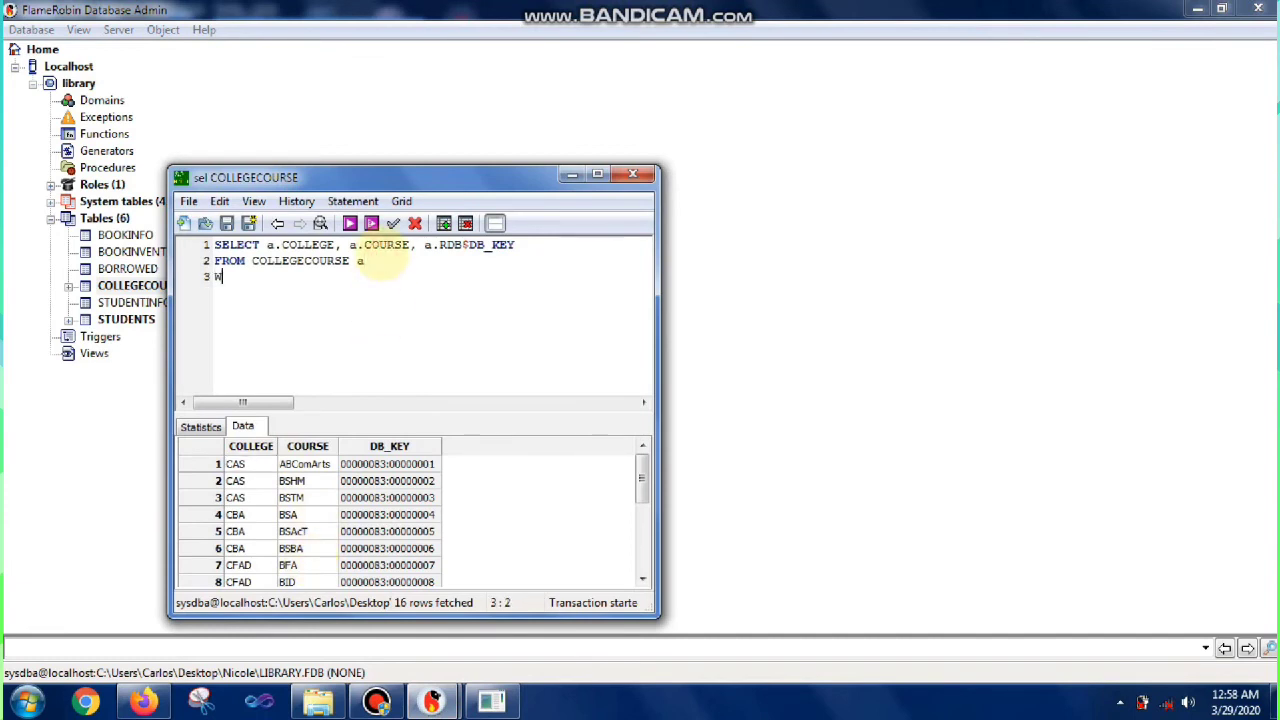
{"action": "type", "text": "HERE a.C"}
{"action": "key", "text": "Return"}
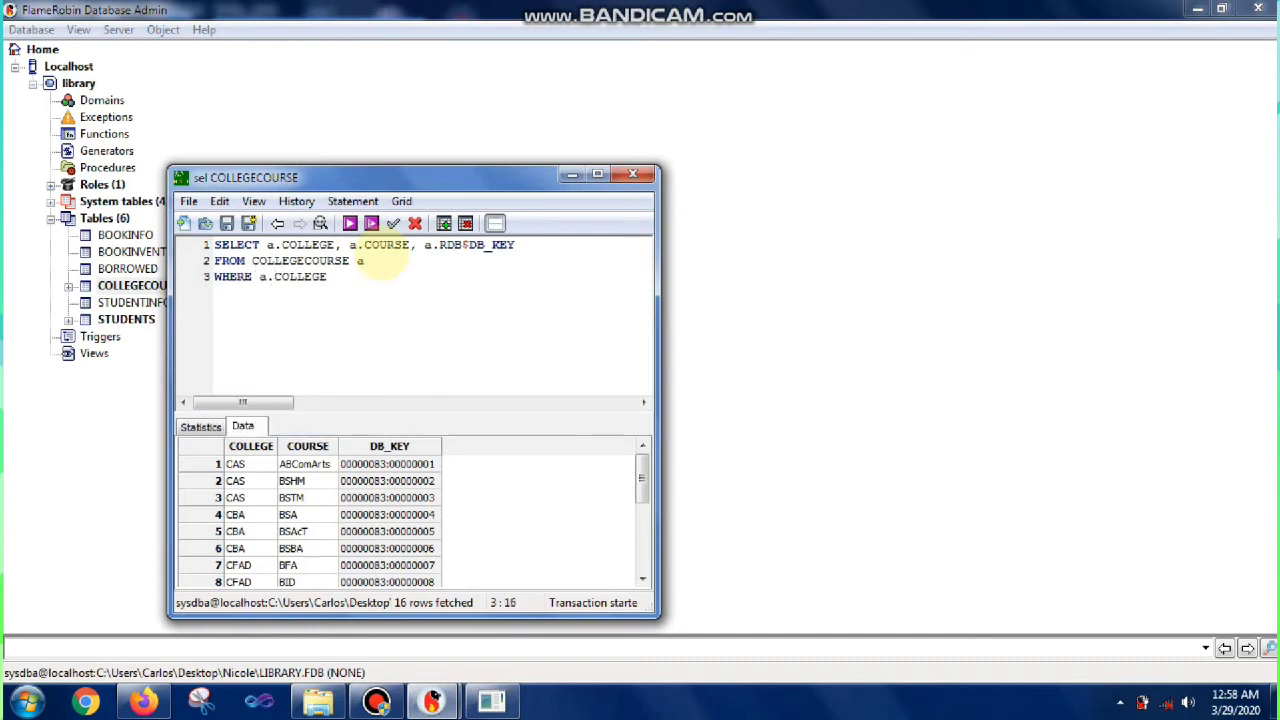
{"action": "type", "text": "= 'COE'"}
{"action": "left_click", "coordinate": [350, 223]}
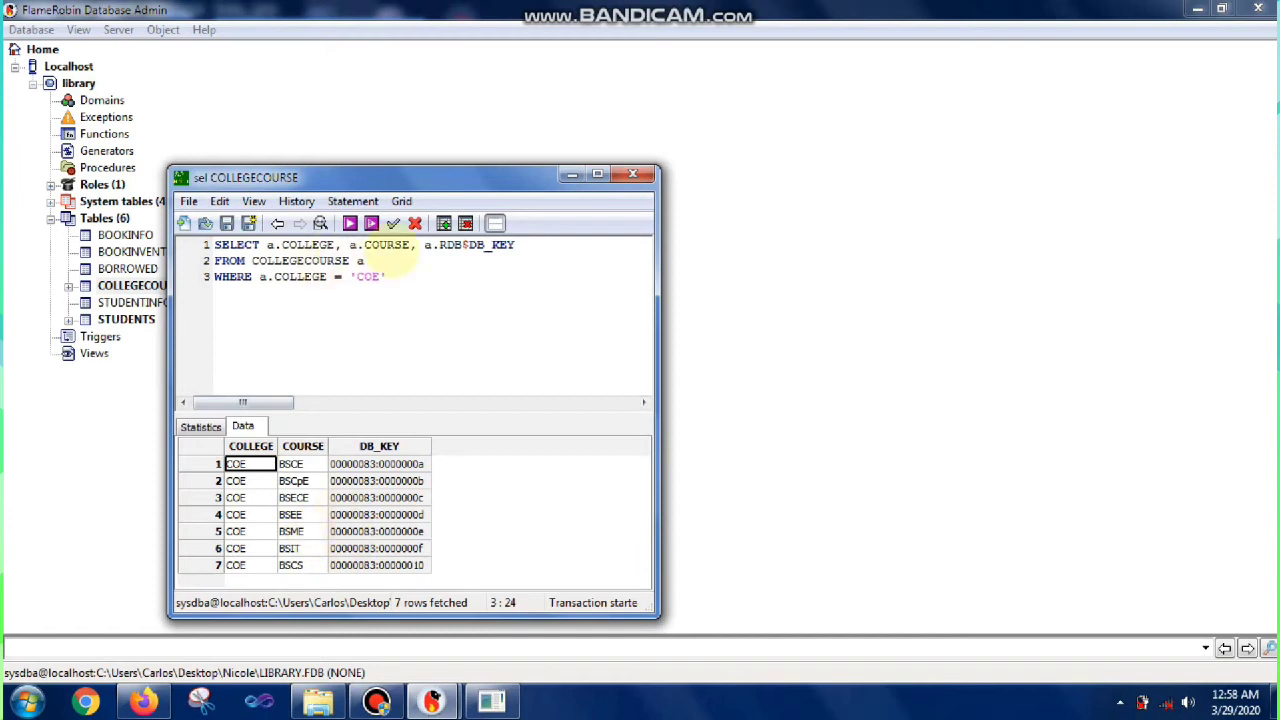
Step: Replace the query with an UPDATE statement on COLLEGECOURSE that sets COURSE = 'BSCompE'
{"action": "left_click_drag", "start_coordinate": [388, 277], "coordinate": [205, 236]}
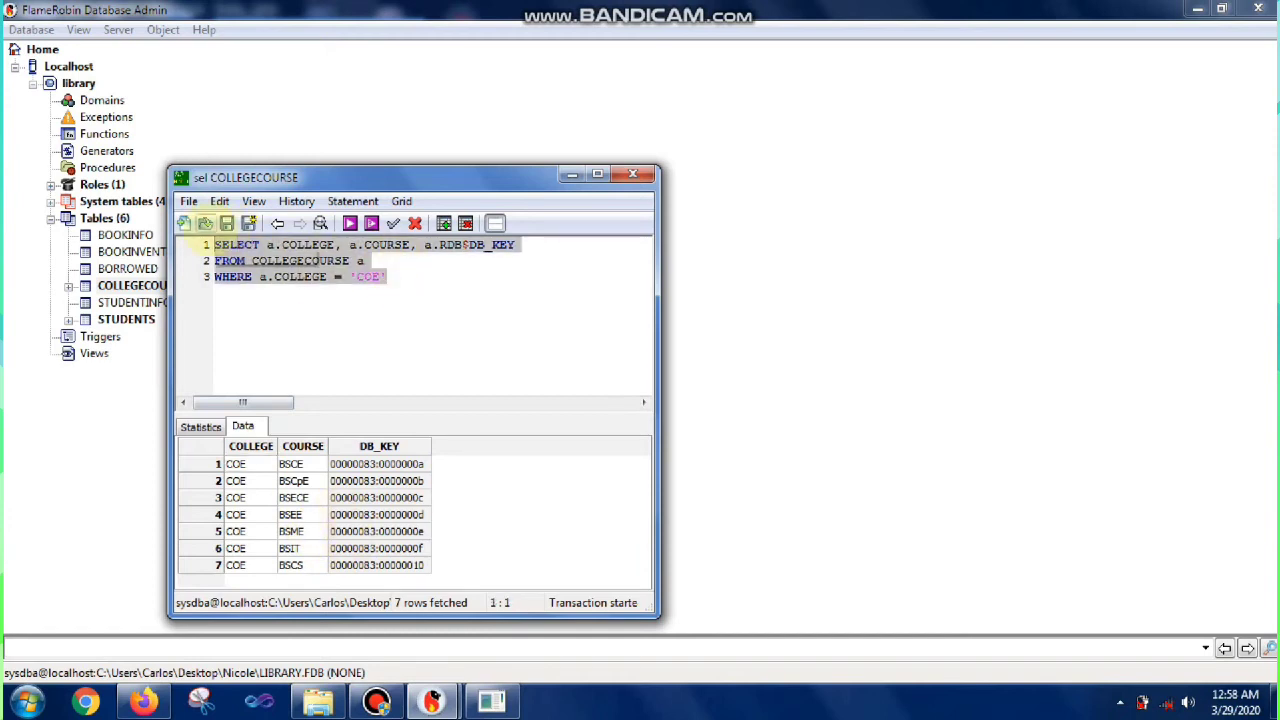
{"action": "type", "text": "UD"}
{"action": "key", "text": "BackSpace"}
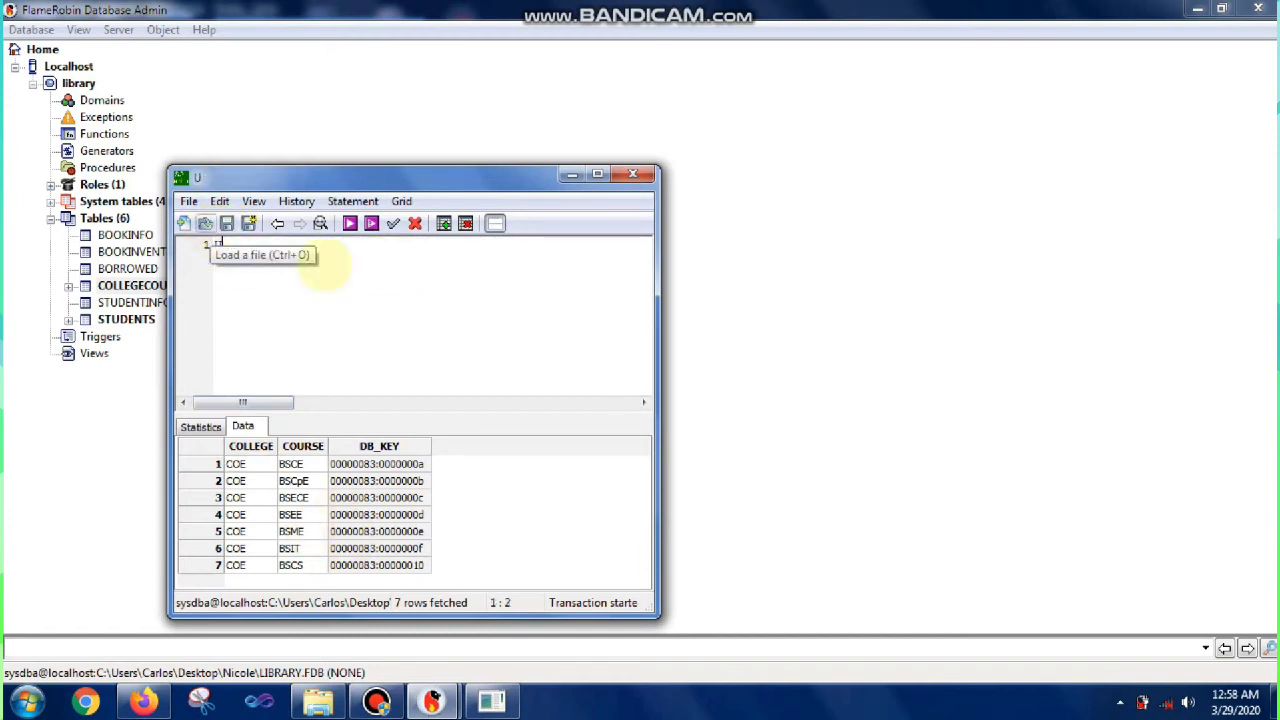
{"action": "type", "text": "PDATE"}
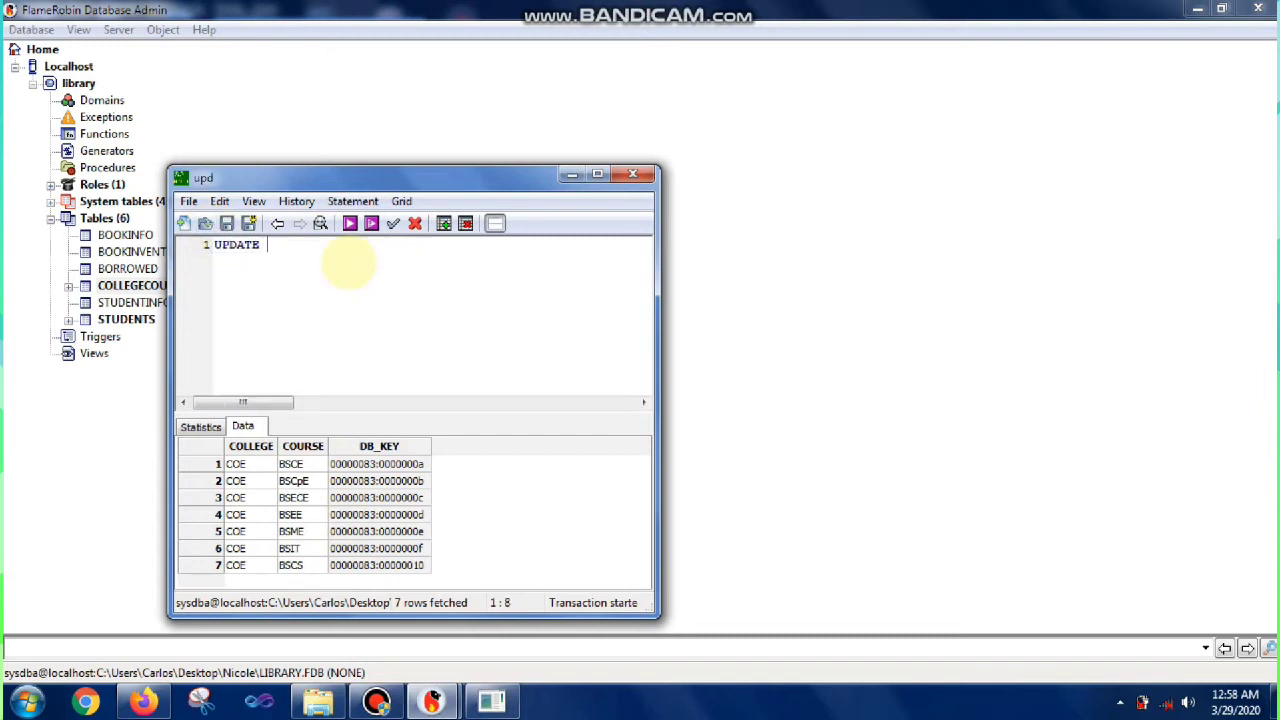
{"action": "type", "text": " collegecourse"}
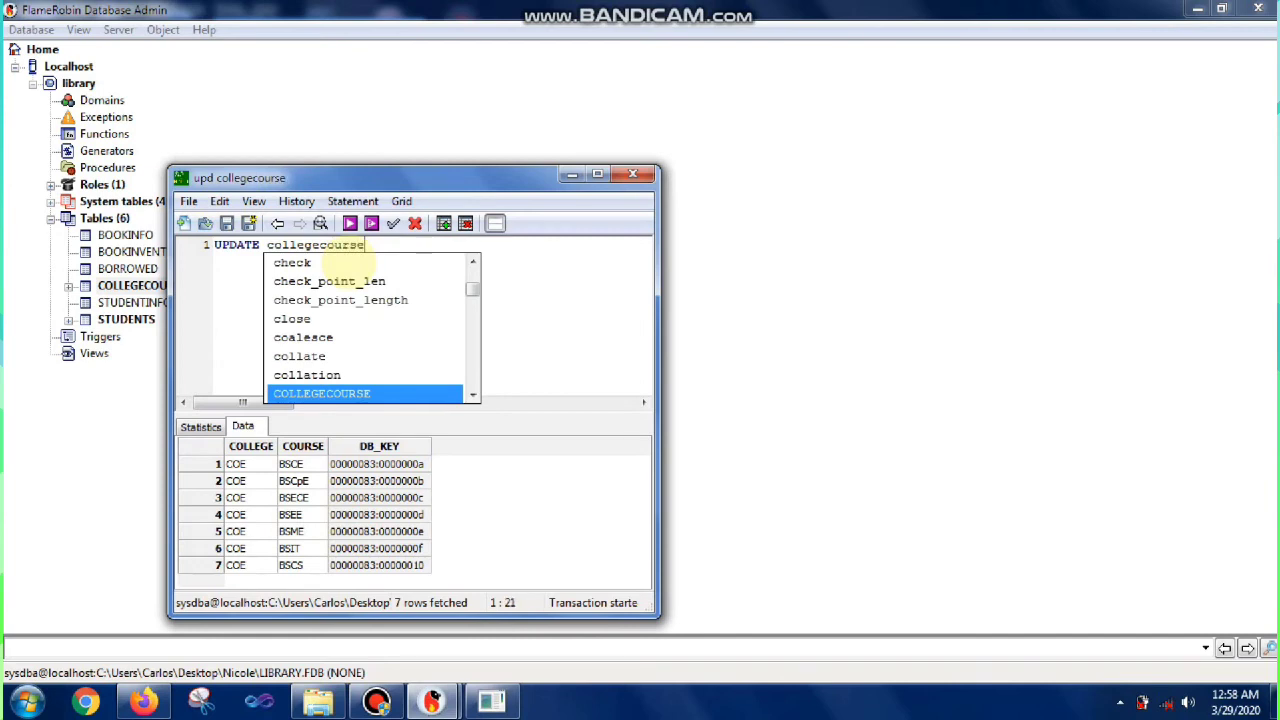
{"action": "key", "text": "Return"}
{"action": "key", "text": "Return"}
{"action": "type", "text": "SET"}
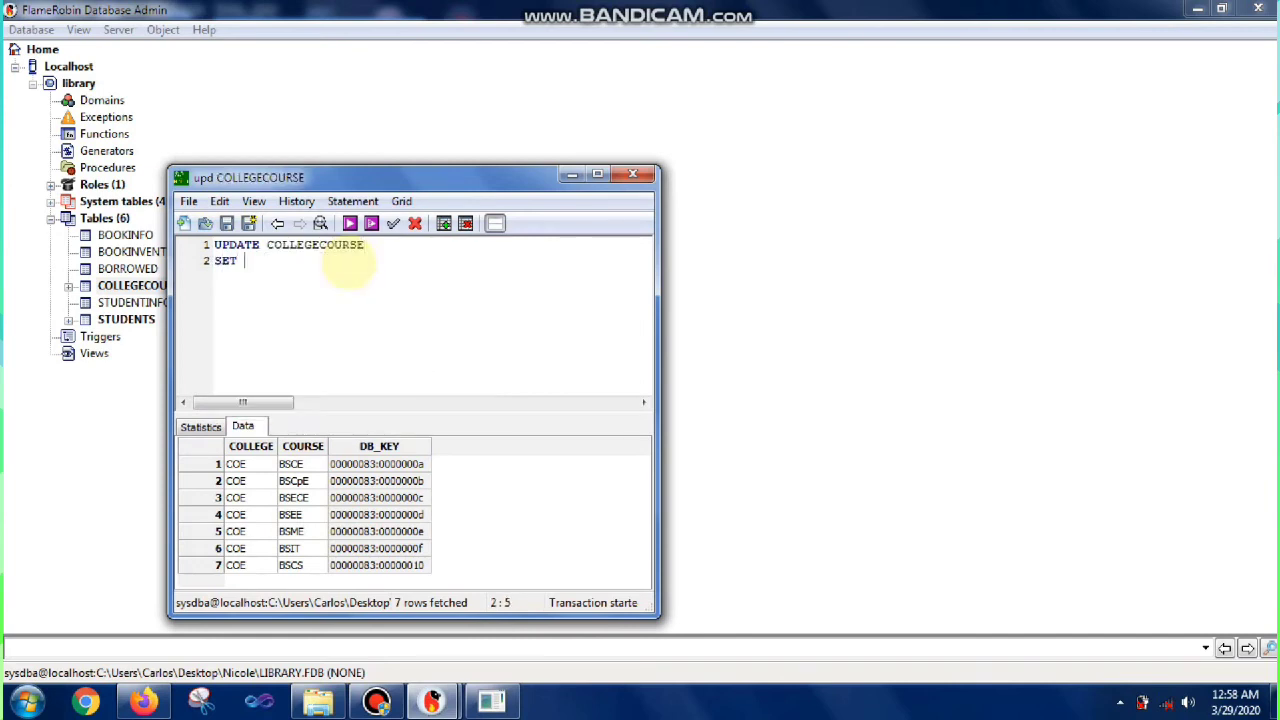
{"action": "type", "text": " COURSE = 'BS"}
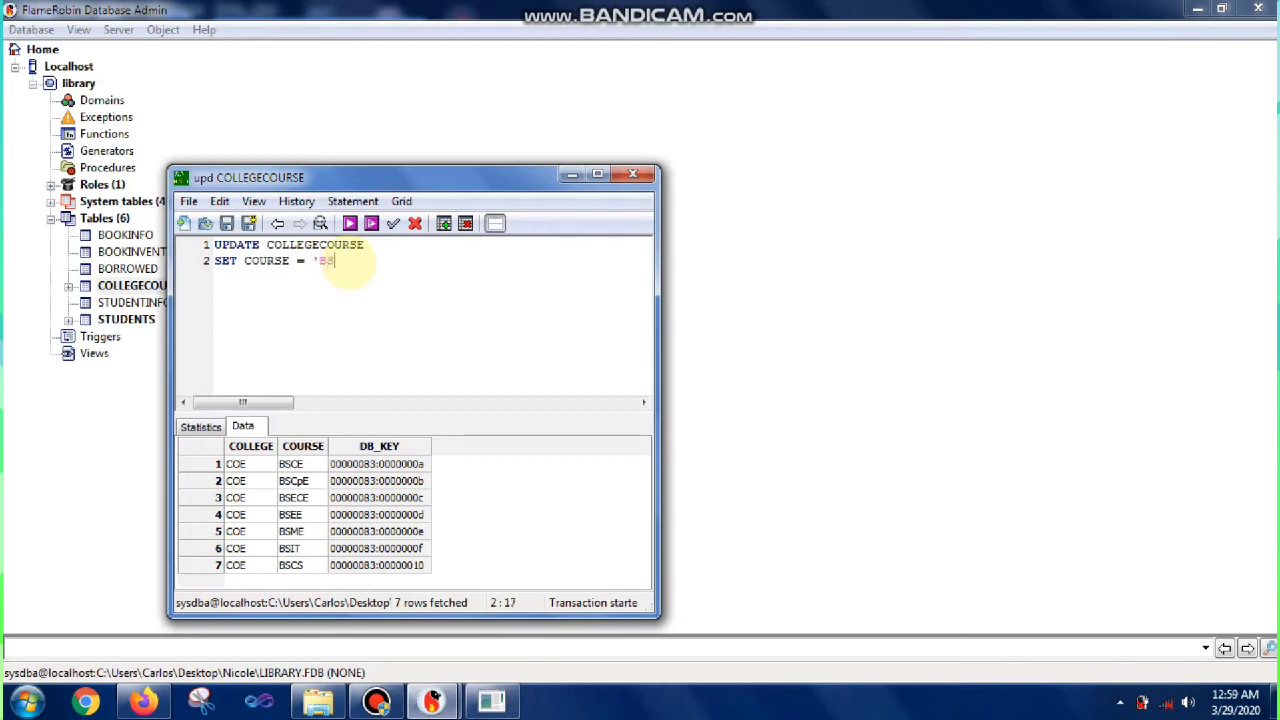
{"action": "type", "text": "C"}
{"action": "type", "text": "CompE'"}
{"action": "key", "text": "Return"}
Step: Restrict the update with WHERE COURSE = 'BSCpE', execute it and commit the transaction
{"action": "type", "text": "W"}
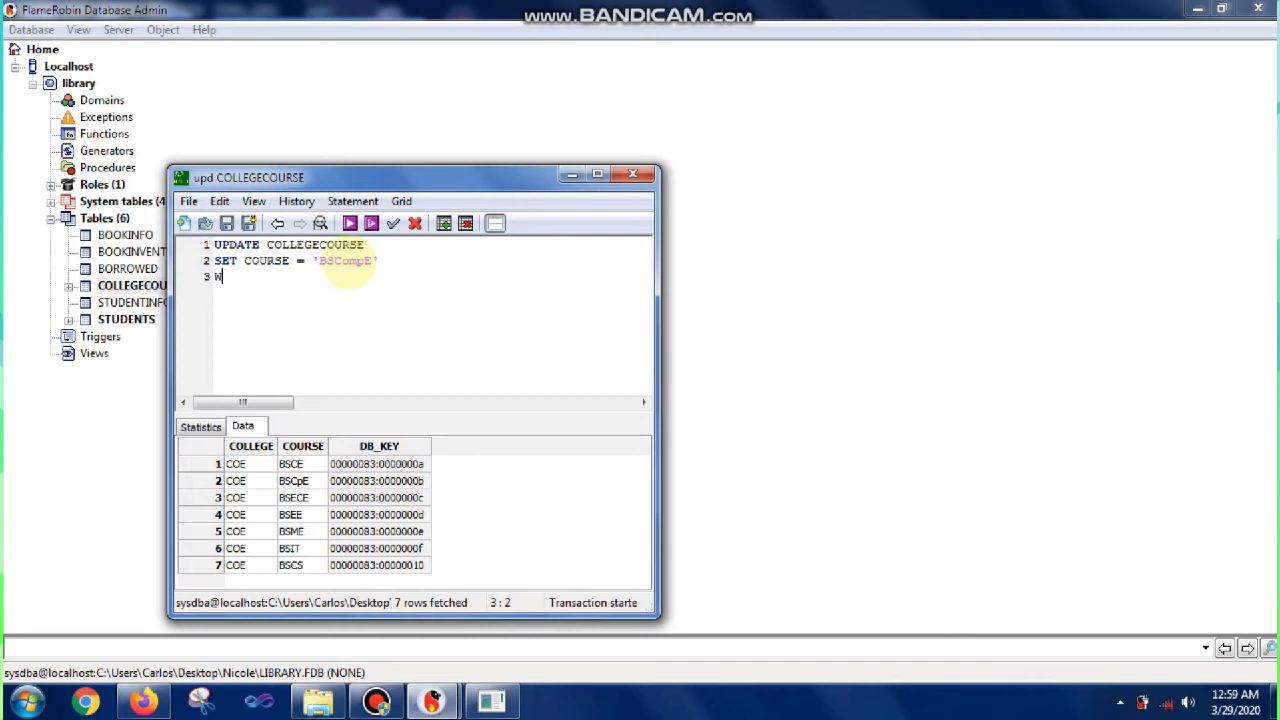
{"action": "type", "text": "HERE COURSE = "}
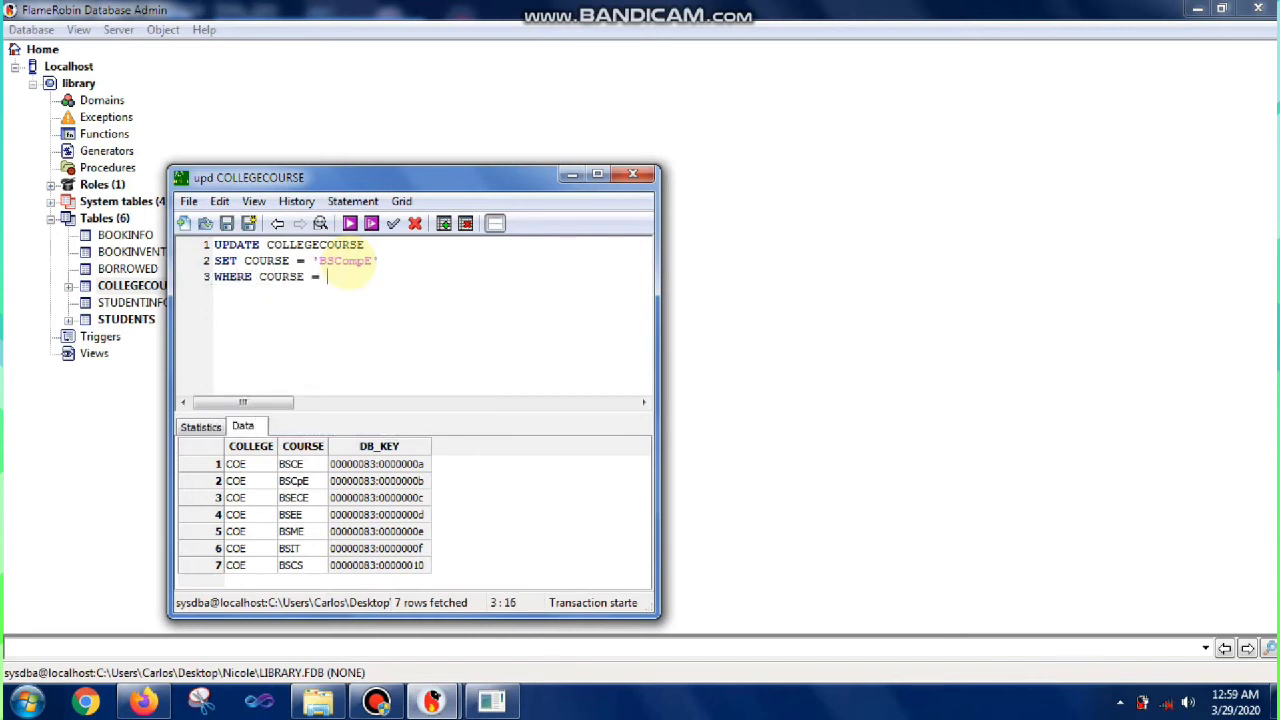
{"action": "type", "text": "'BSCpE'"}
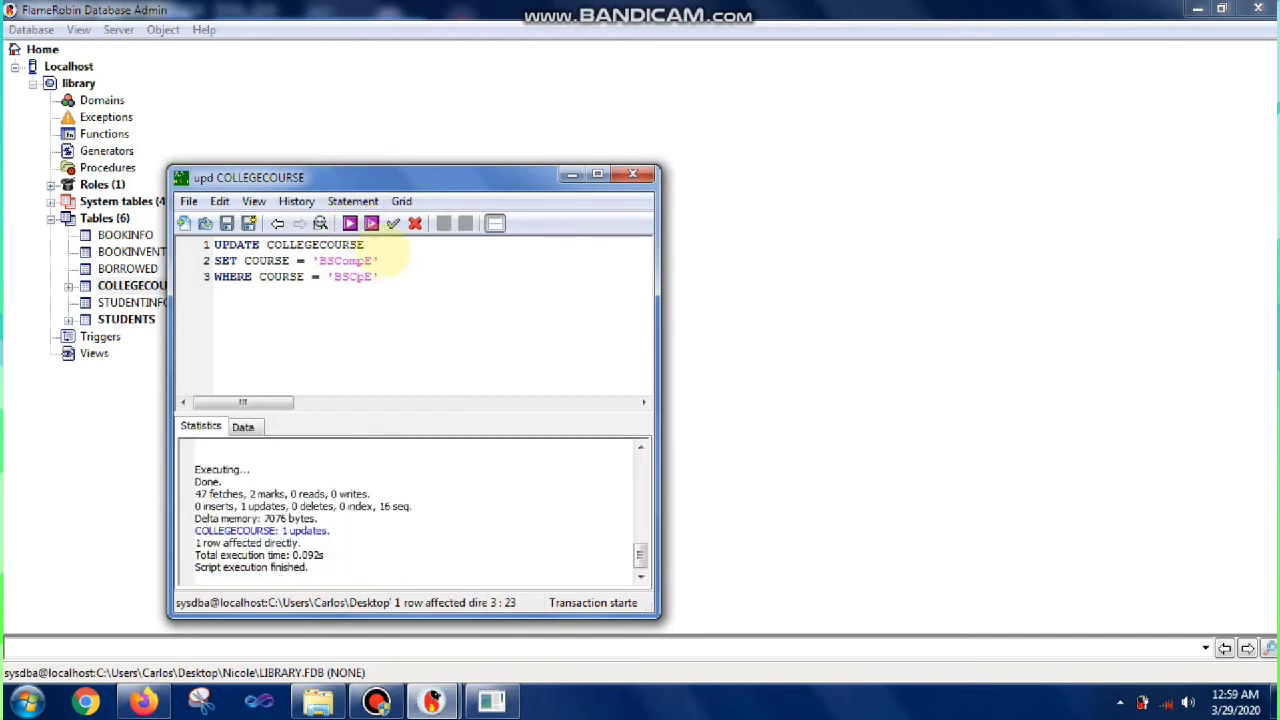
{"action": "left_click", "coordinate": [393, 223]}
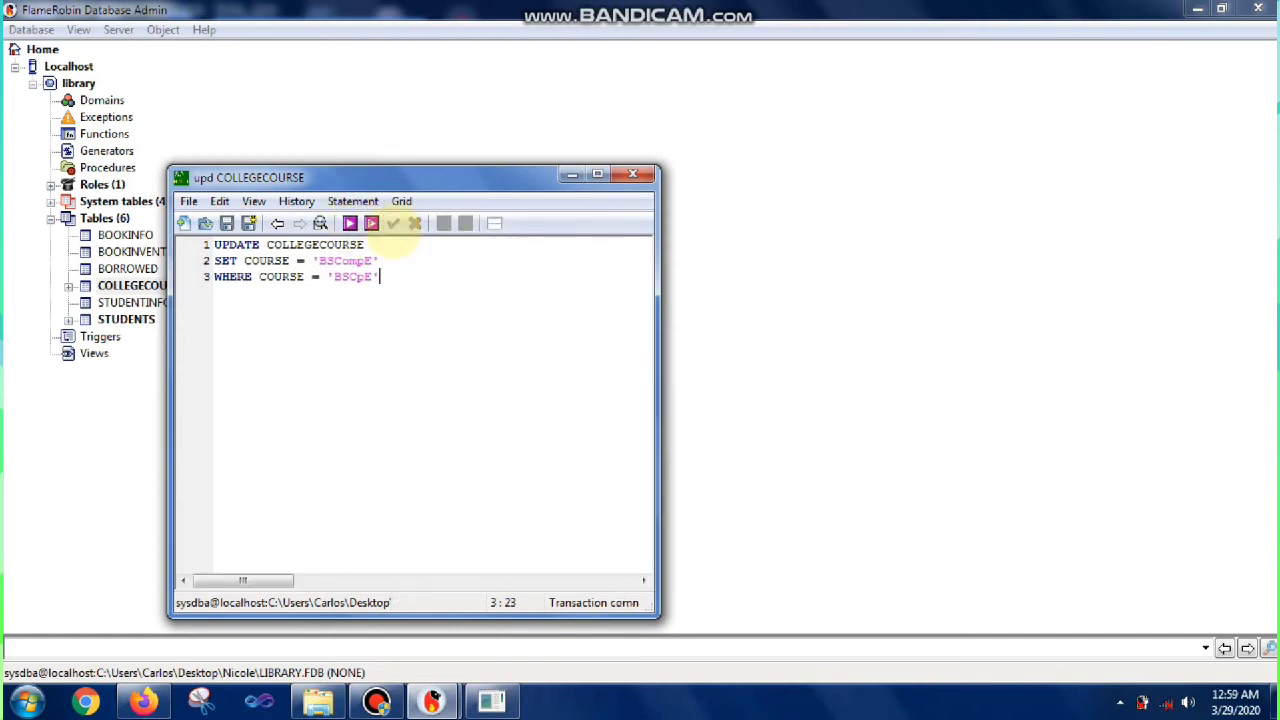
Step: Run SELECT * FROM COLLEGECOURSE in place of the update statement and examine the COE rows in the results
{"action": "left_click_drag", "start_coordinate": [391, 274], "coordinate": [200, 228]}
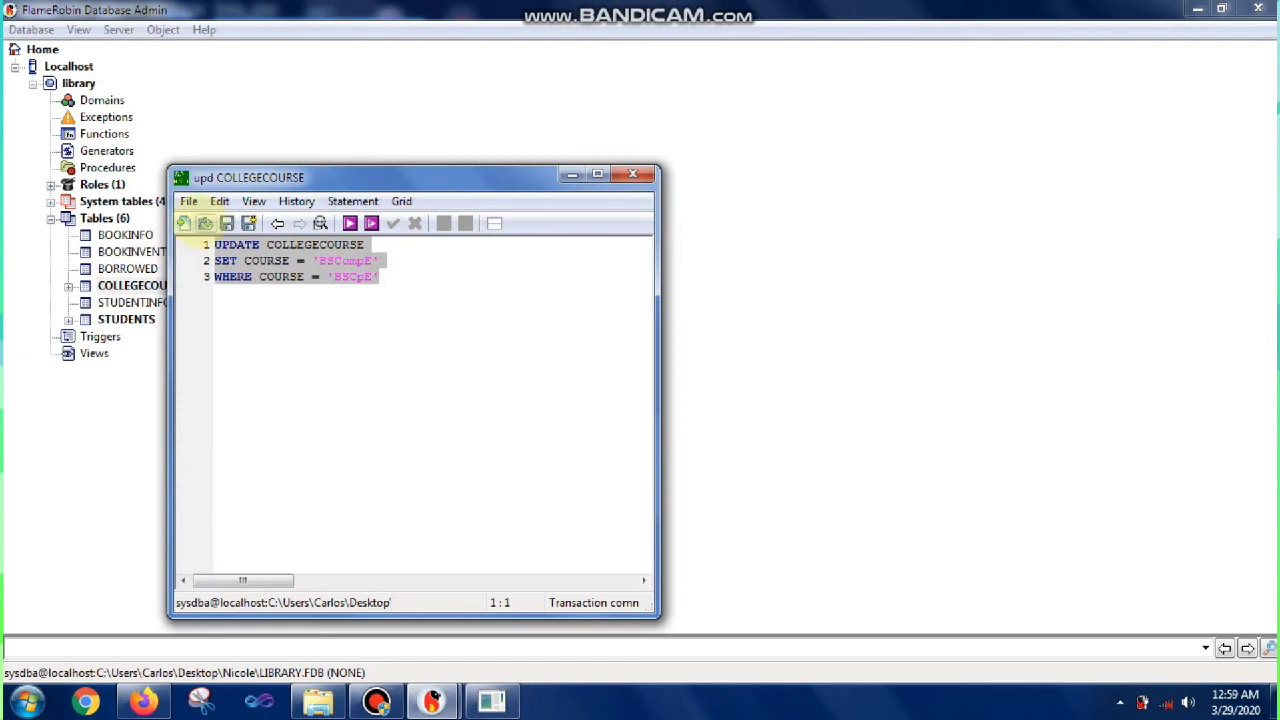
{"action": "type", "text": "SELECT "}
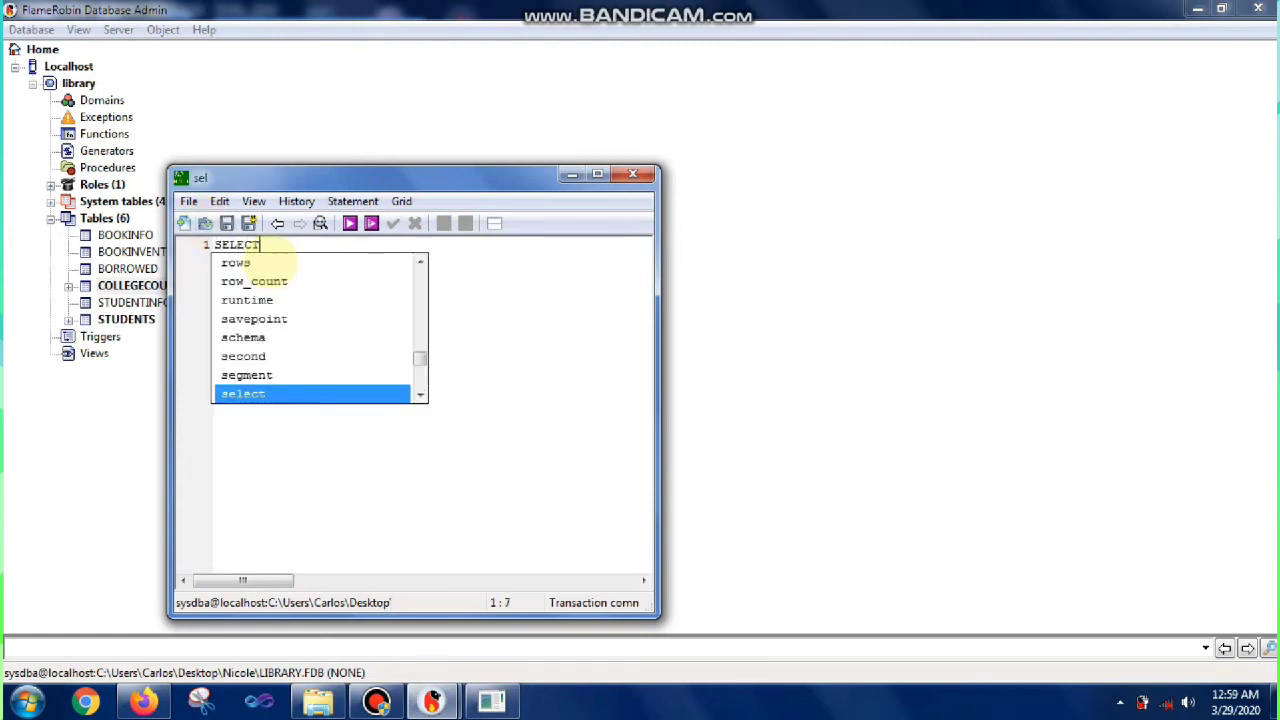
{"action": "type", "text": "* FR"}
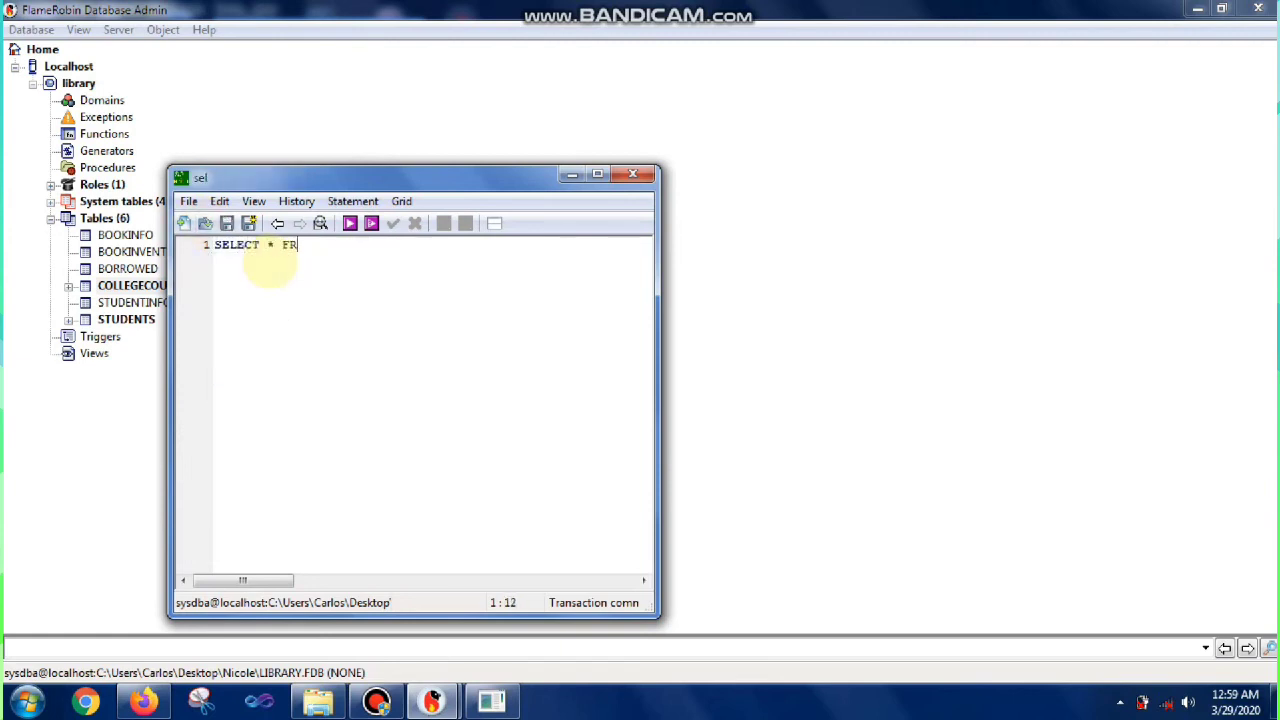
{"action": "type", "text": "OM colle"}
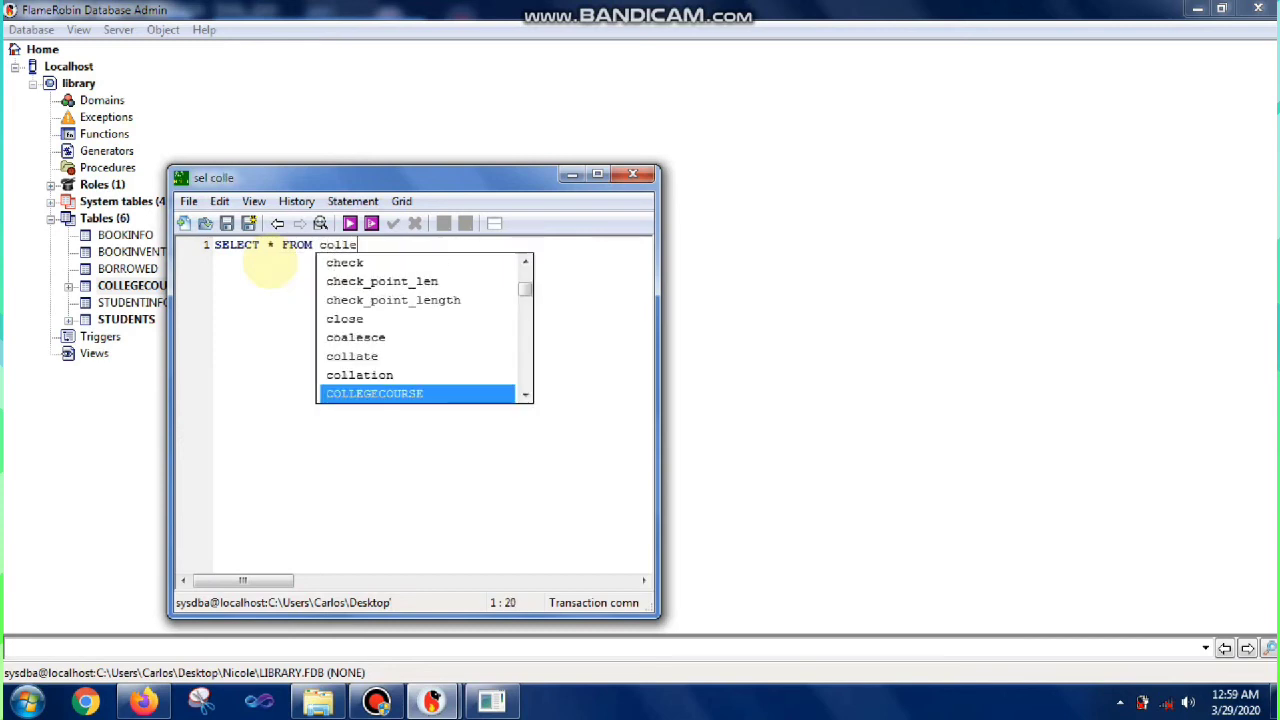
{"action": "key", "text": "Return"}
{"action": "left_click", "coordinate": [350, 223]}
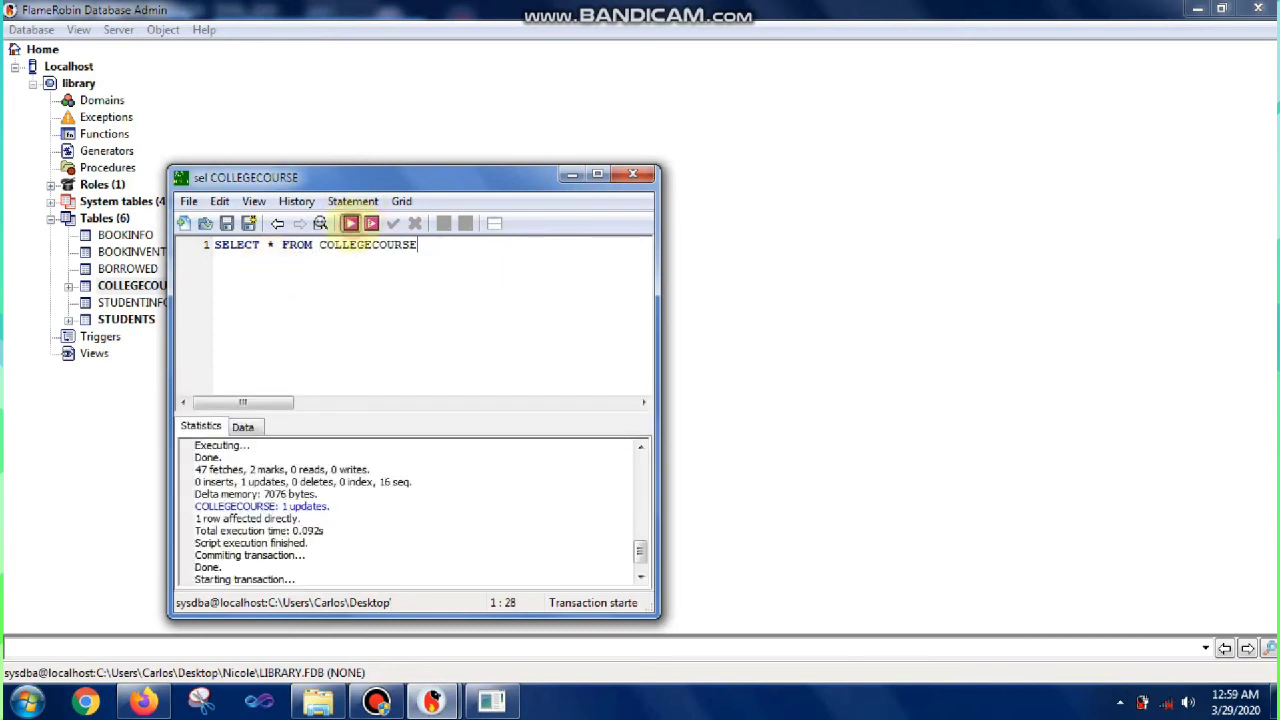
{"action": "left_click_drag", "start_coordinate": [641, 480], "coordinate": [640, 523]}
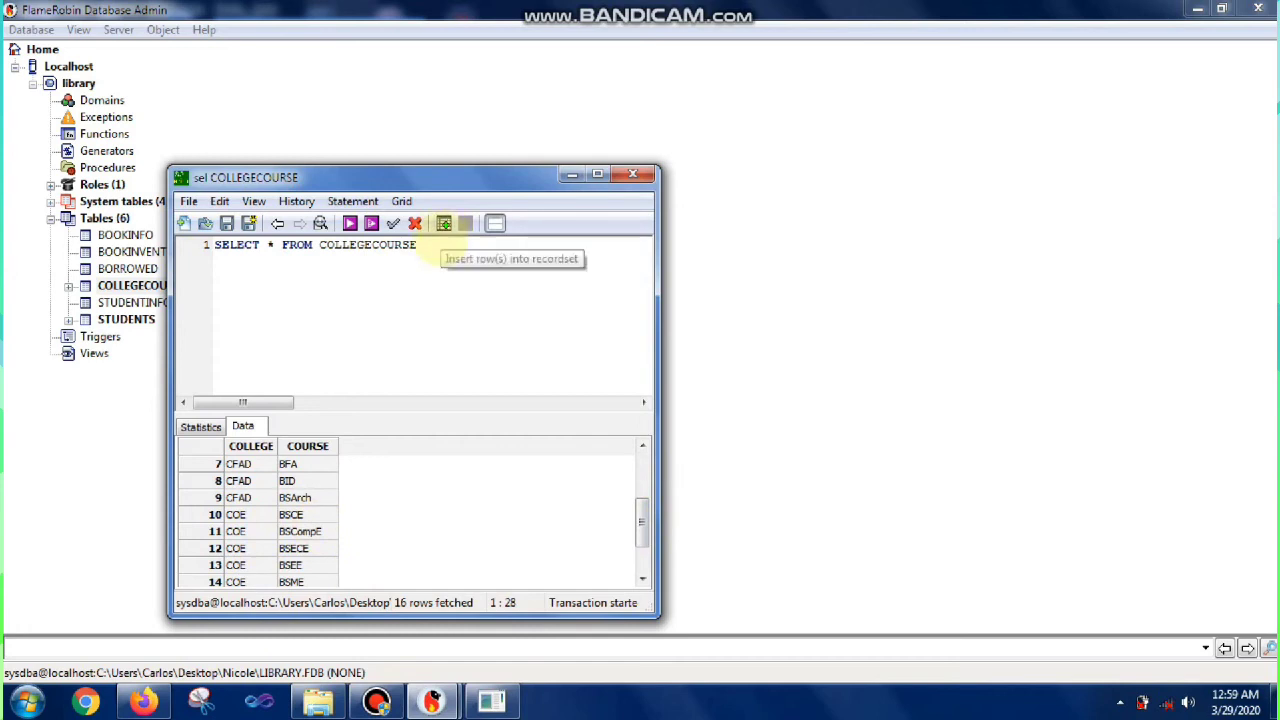
Step: Replace the query with a DELETE FROM COLLEGECOURSE statement
{"action": "left_click_drag", "start_coordinate": [440, 245], "coordinate": [214, 245]}
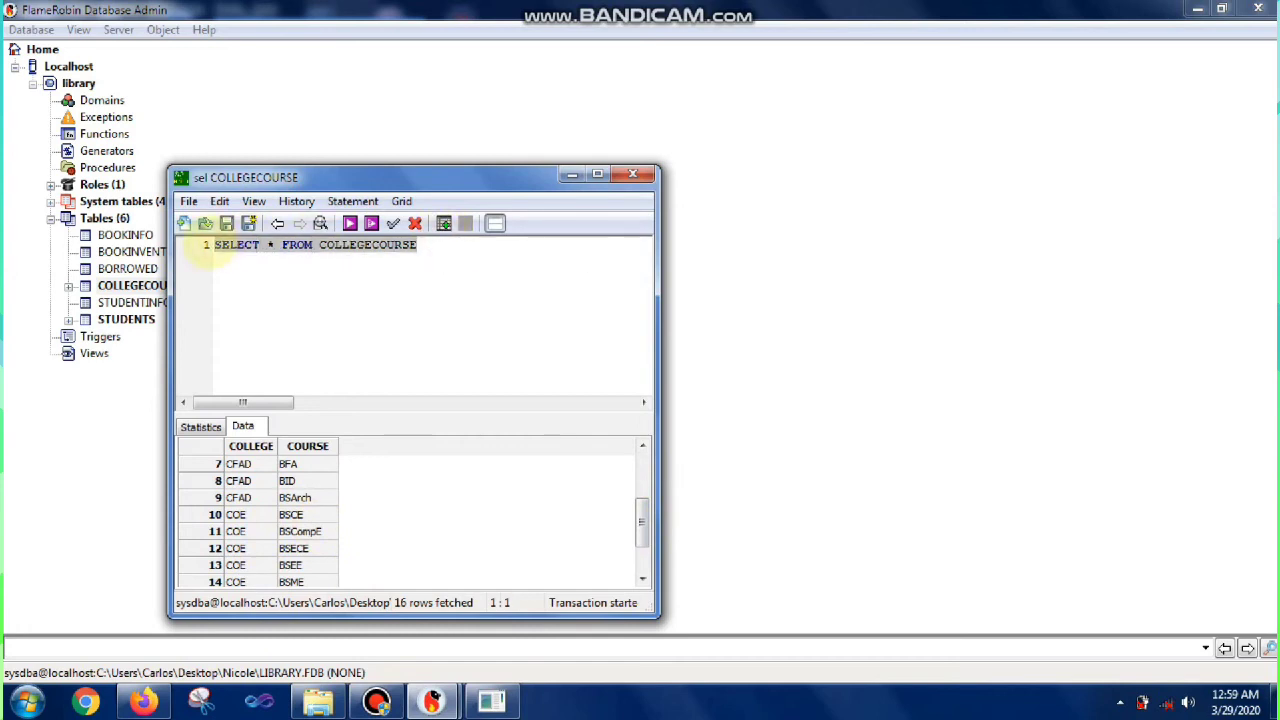
{"action": "type", "text": "DELETE"}
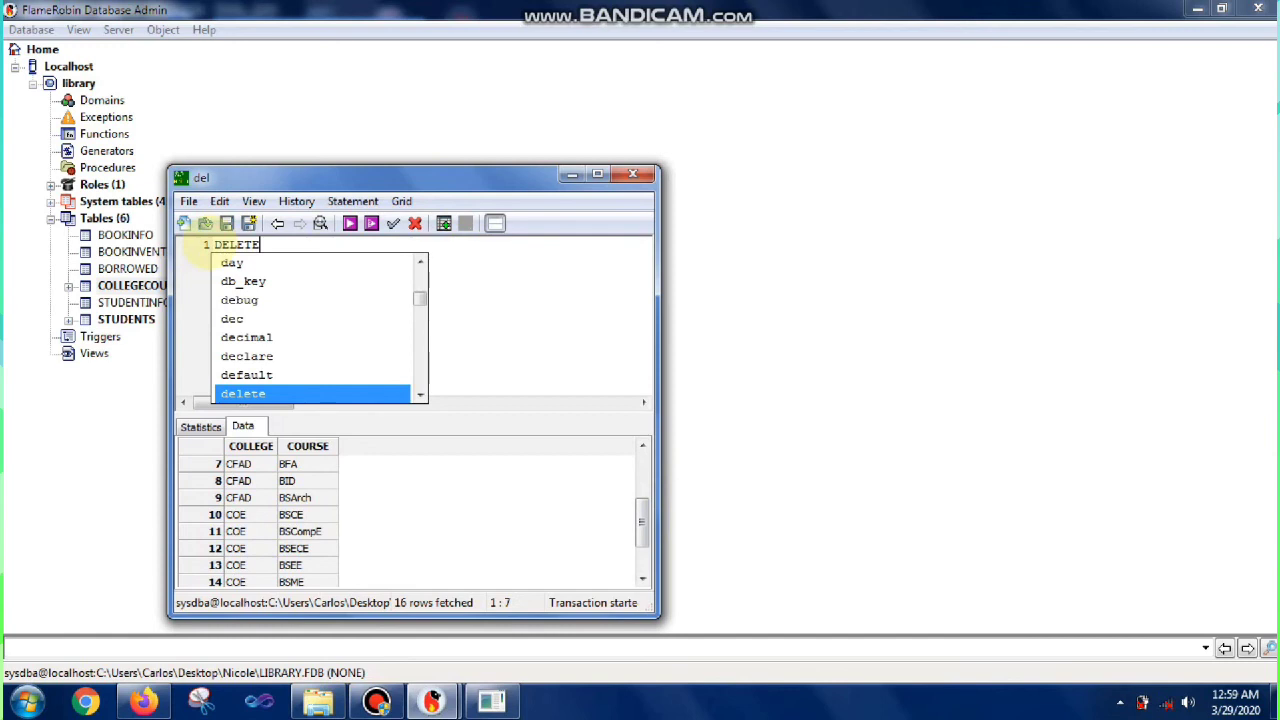
{"action": "type", "text": " FROM"}
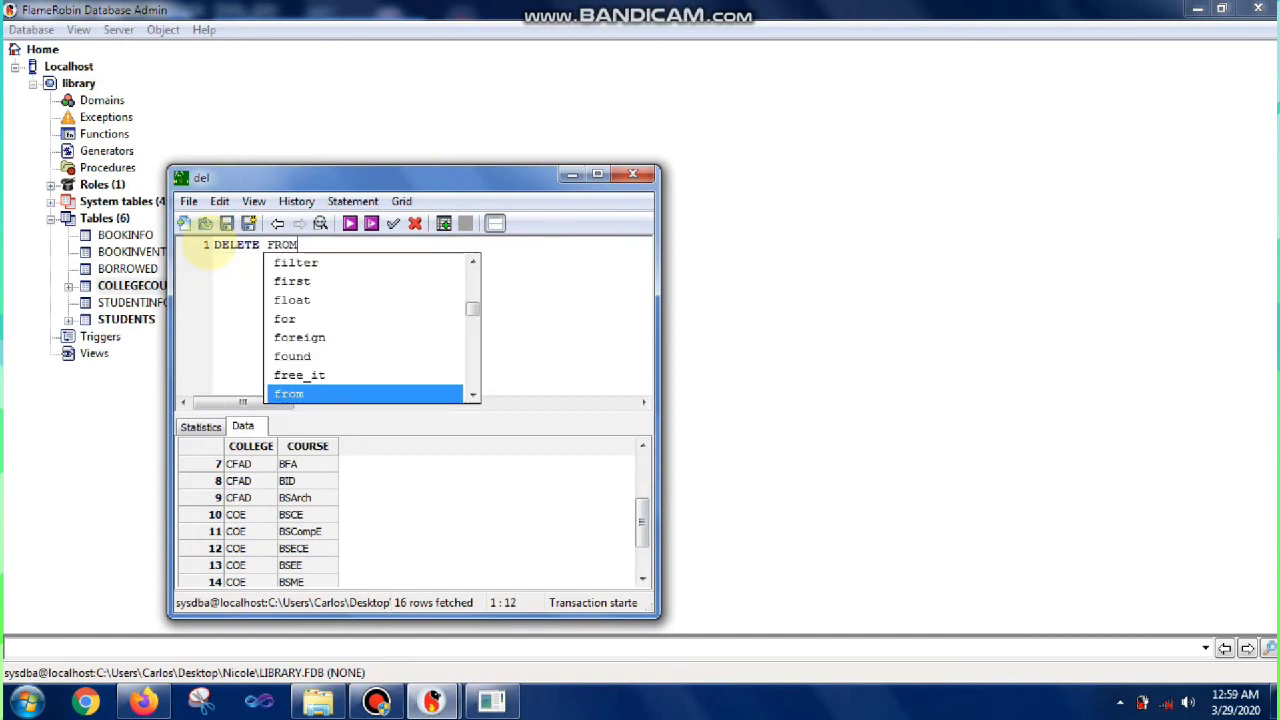
{"action": "type", "text": " COLLEGE"}
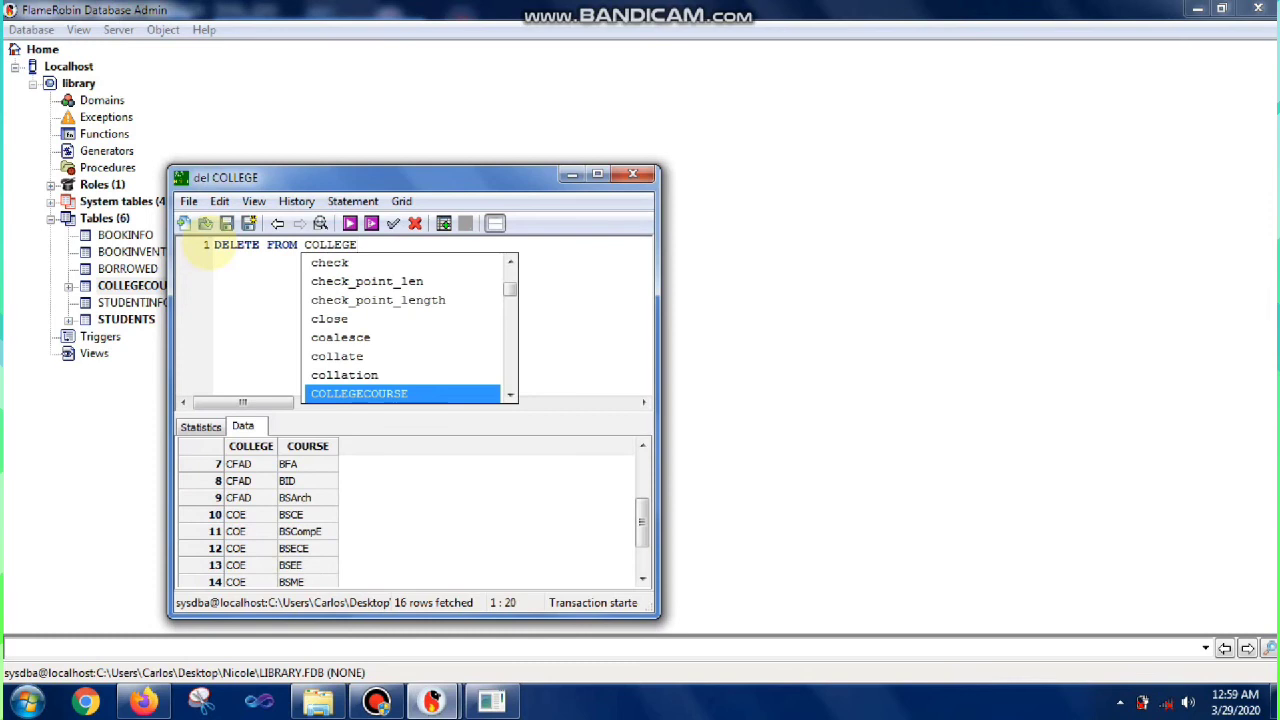
{"action": "key", "text": "Return"}
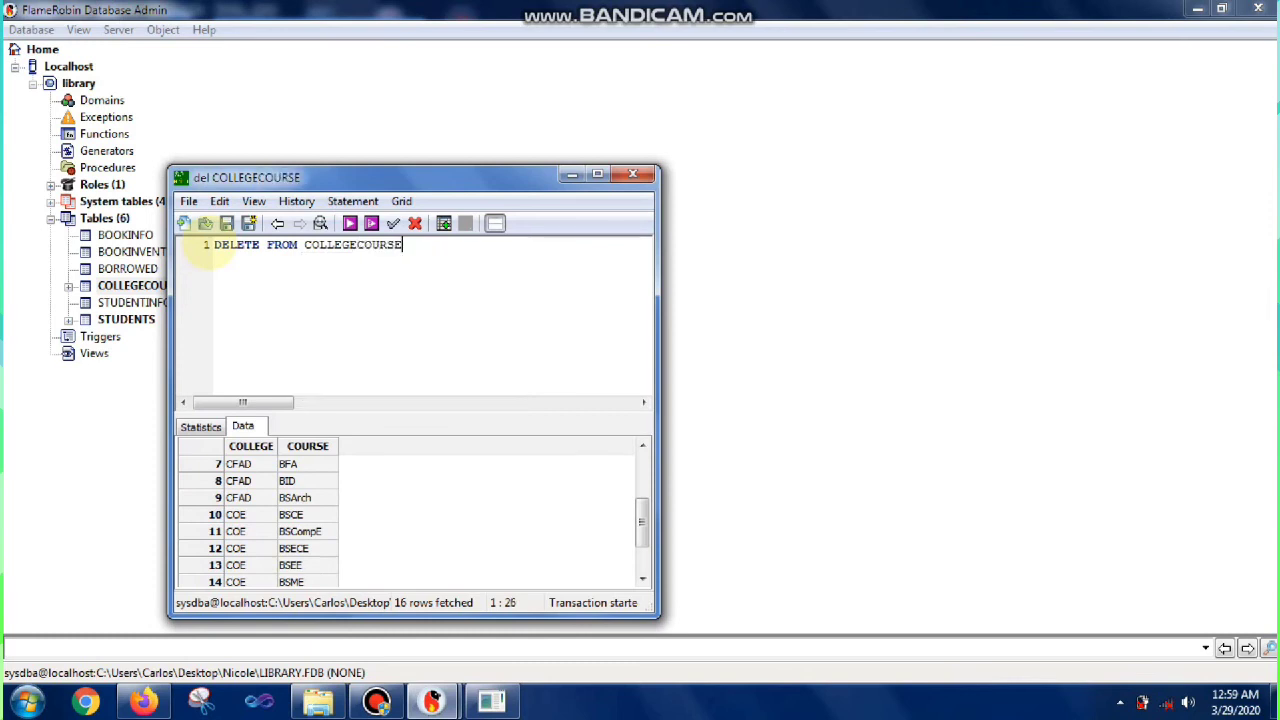
Step: Restrict the deletion with WHERE COURSE = 'BSCompE', execute it and commit the transaction
{"action": "type", "text": "WHERE COURSE ="}
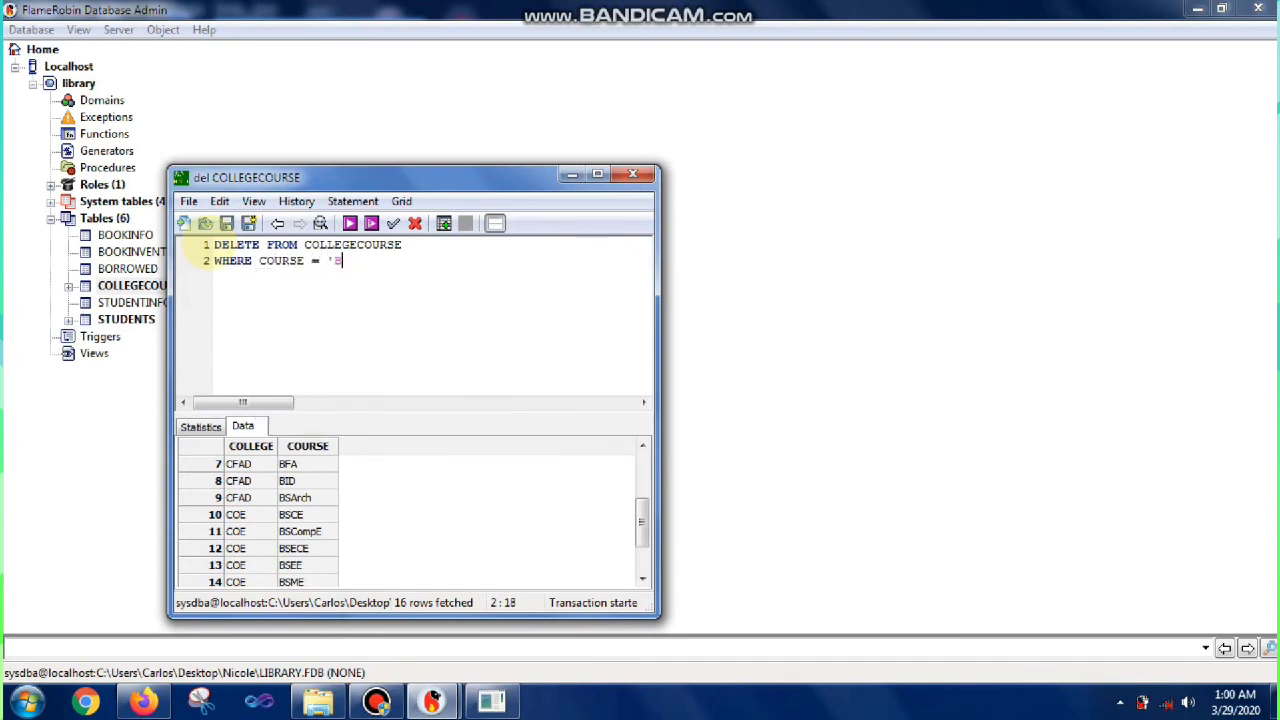
{"action": "type", "text": "'BSCompE'"}
{"action": "left_click", "coordinate": [349, 223]}
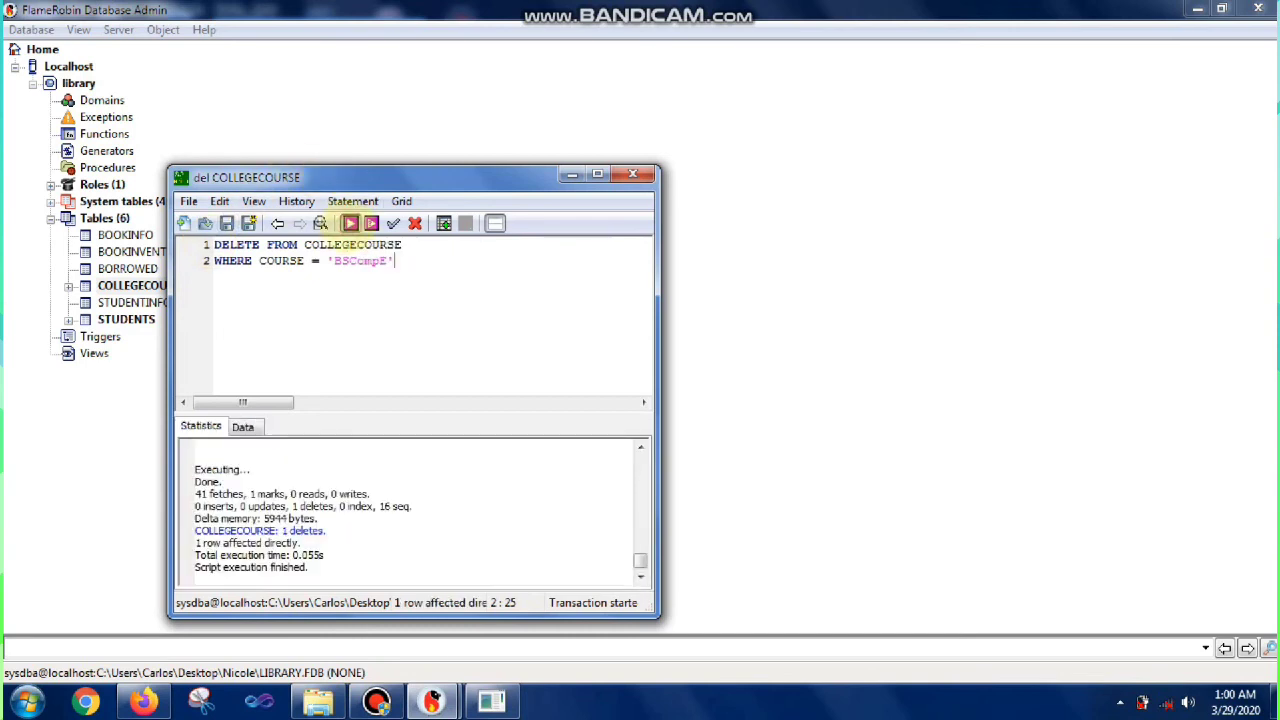
{"action": "left_click", "coordinate": [393, 223]}
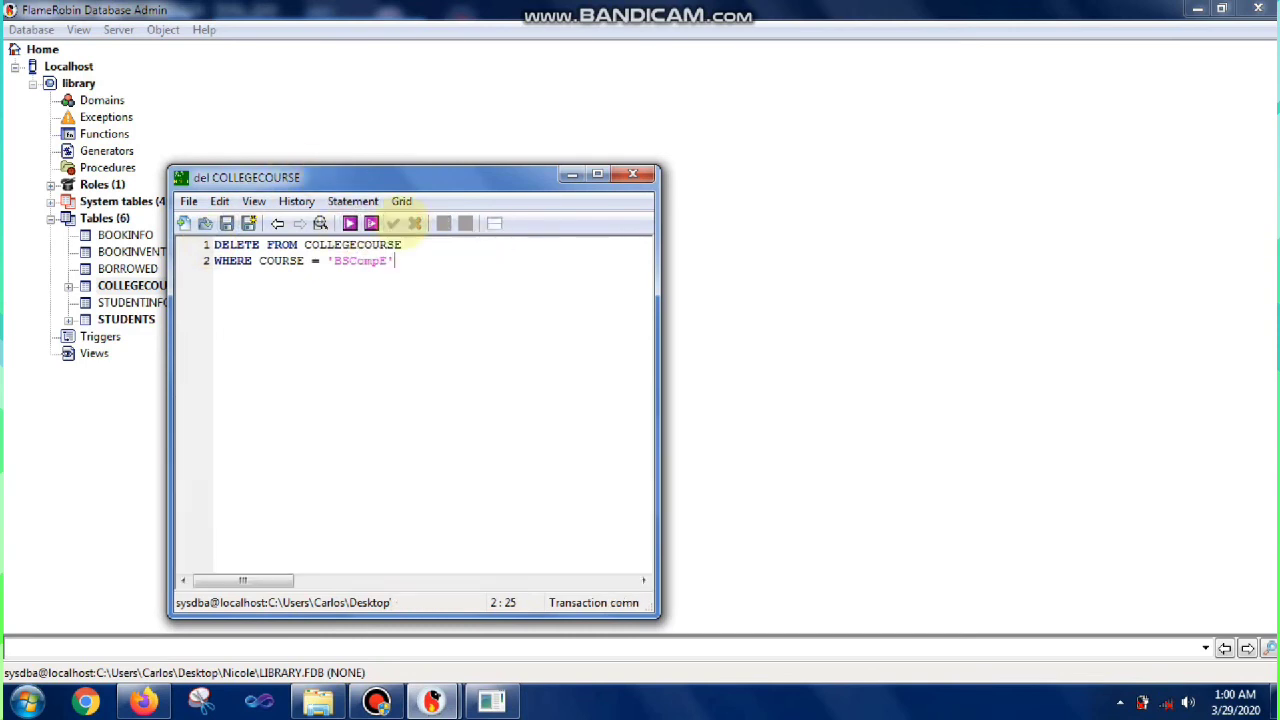
Step: Run SELECT * FROM COLLEGECOURSE in place of the delete statement and check the remaining COE rows
{"action": "left_click_drag", "start_coordinate": [396, 261], "coordinate": [205, 244]}
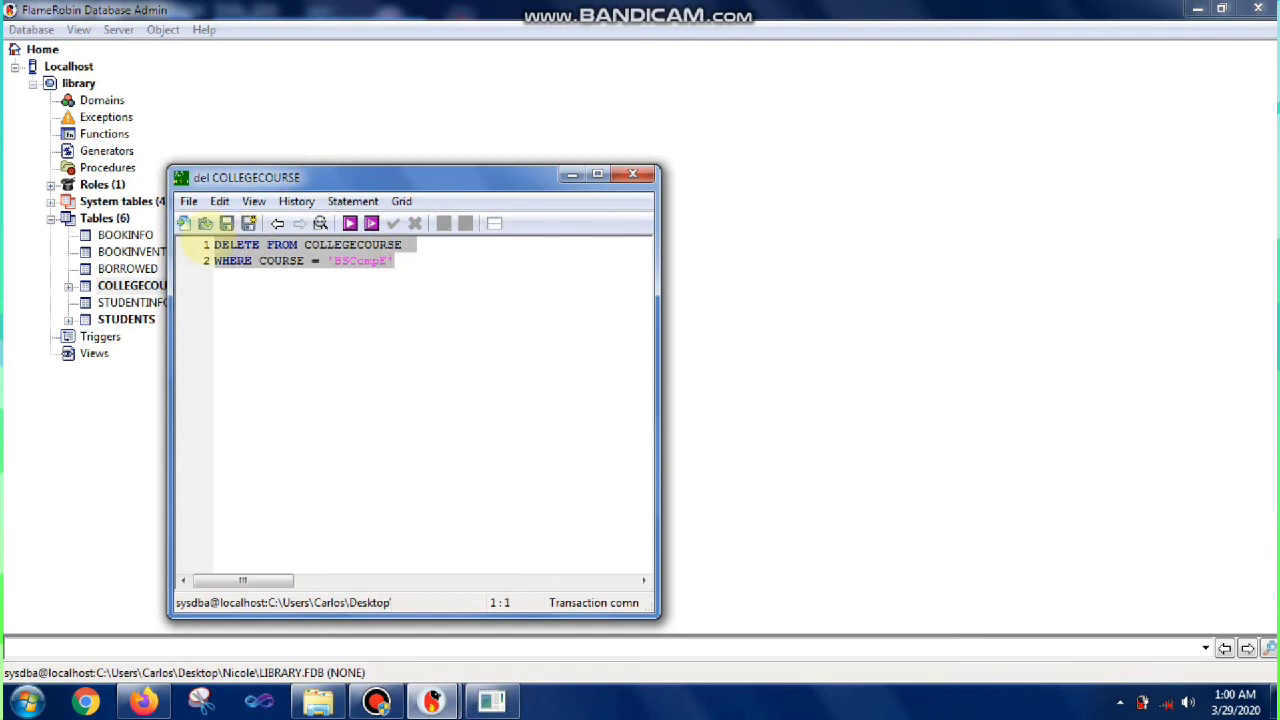
{"action": "type", "text": "SELECT * FROM COLLEG"}
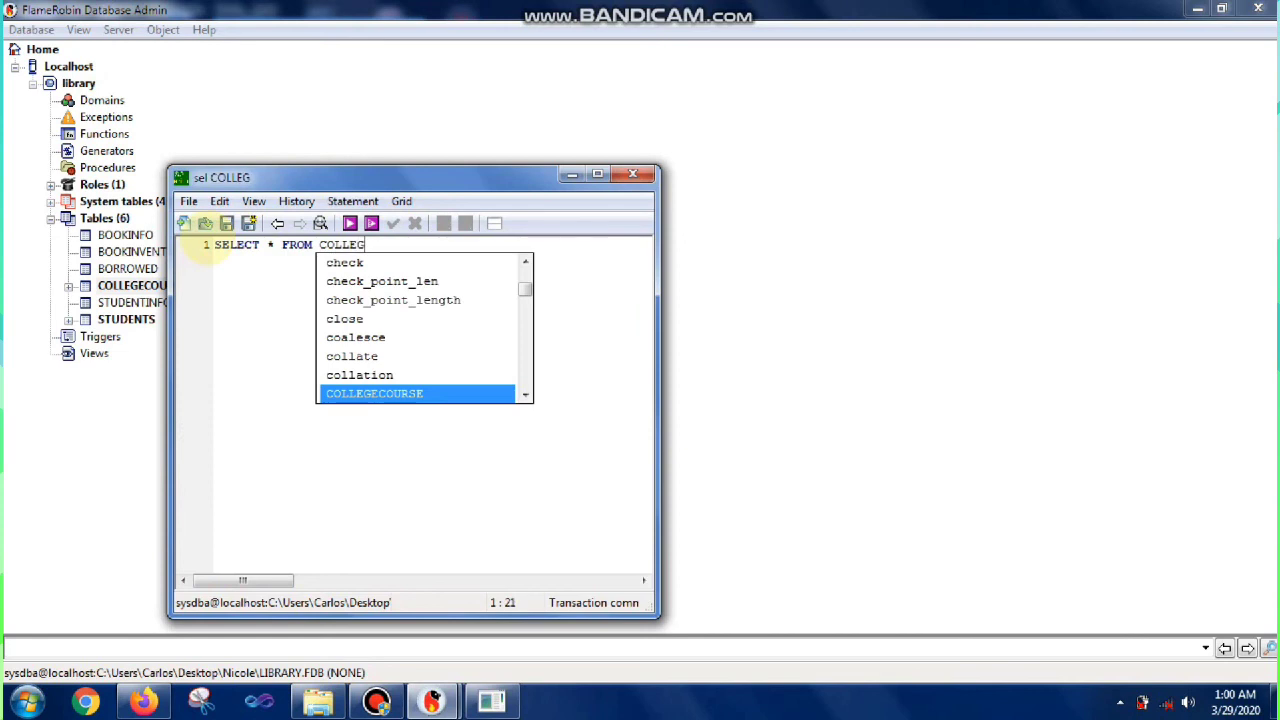
{"action": "key", "text": "Return"}
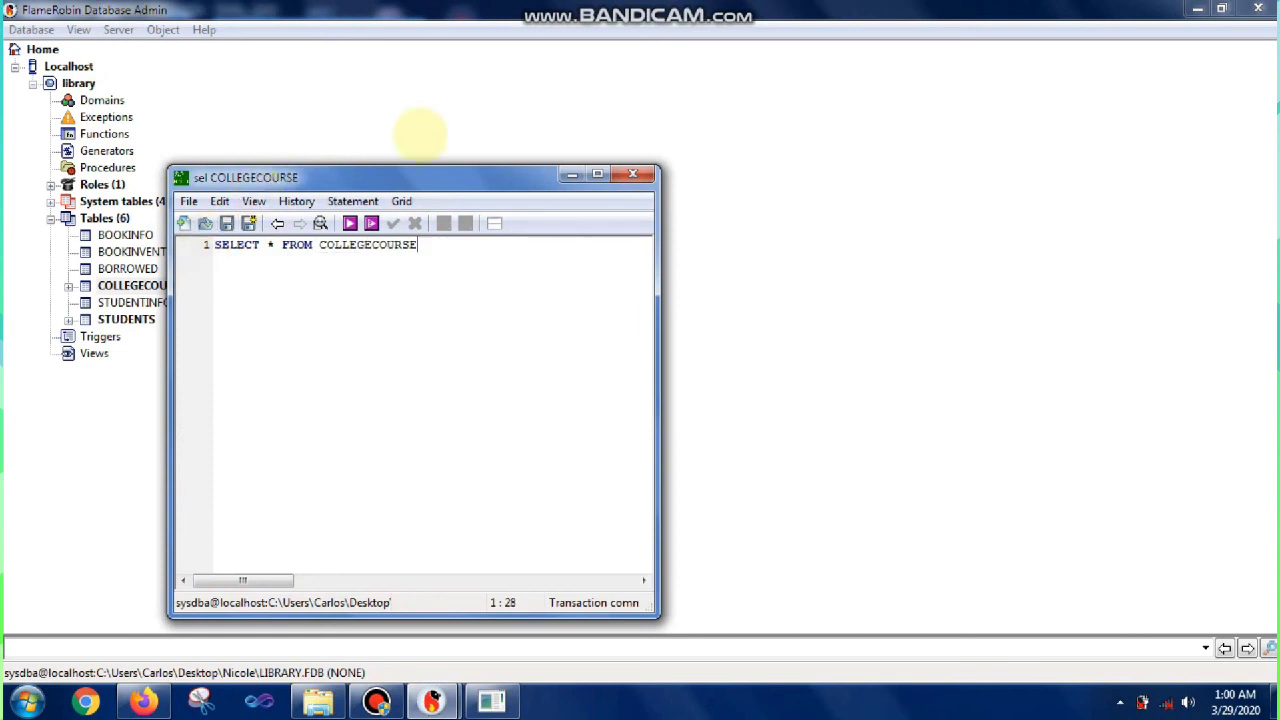
{"action": "left_click", "coordinate": [350, 223]}
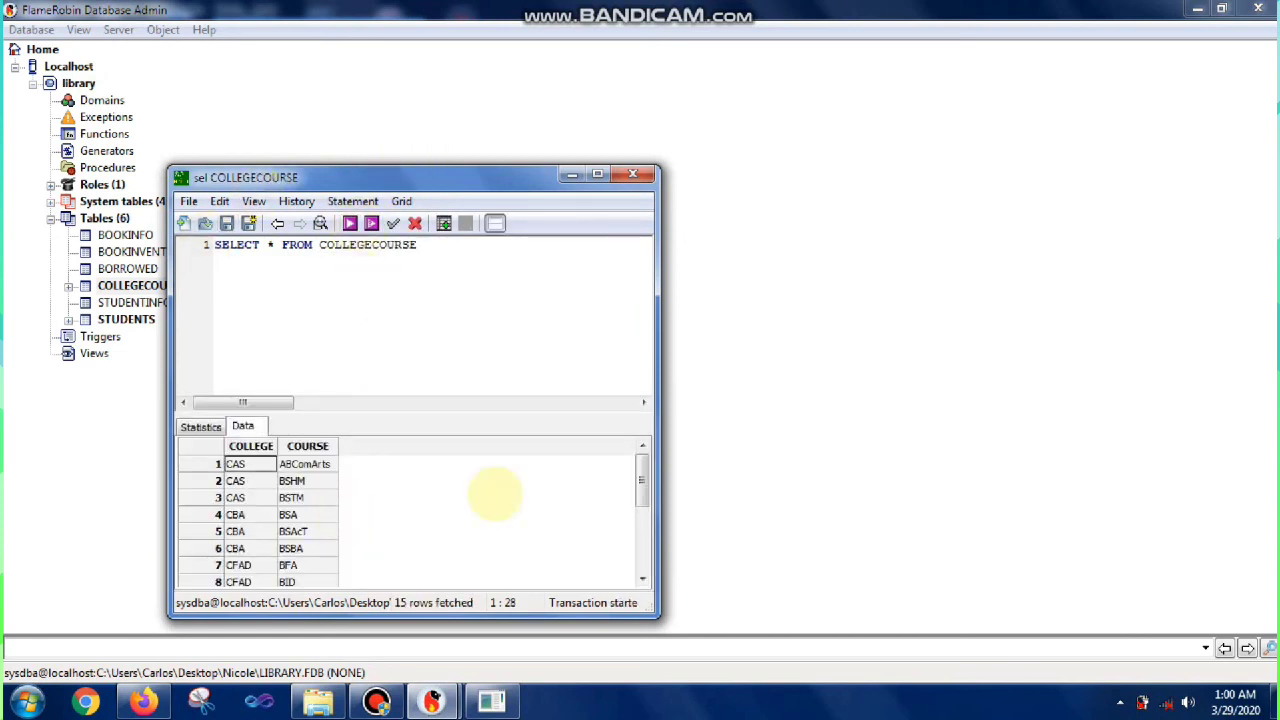
{"action": "left_click", "coordinate": [642, 470]}
{"action": "left_click_drag", "start_coordinate": [642, 470], "coordinate": [634, 520]}
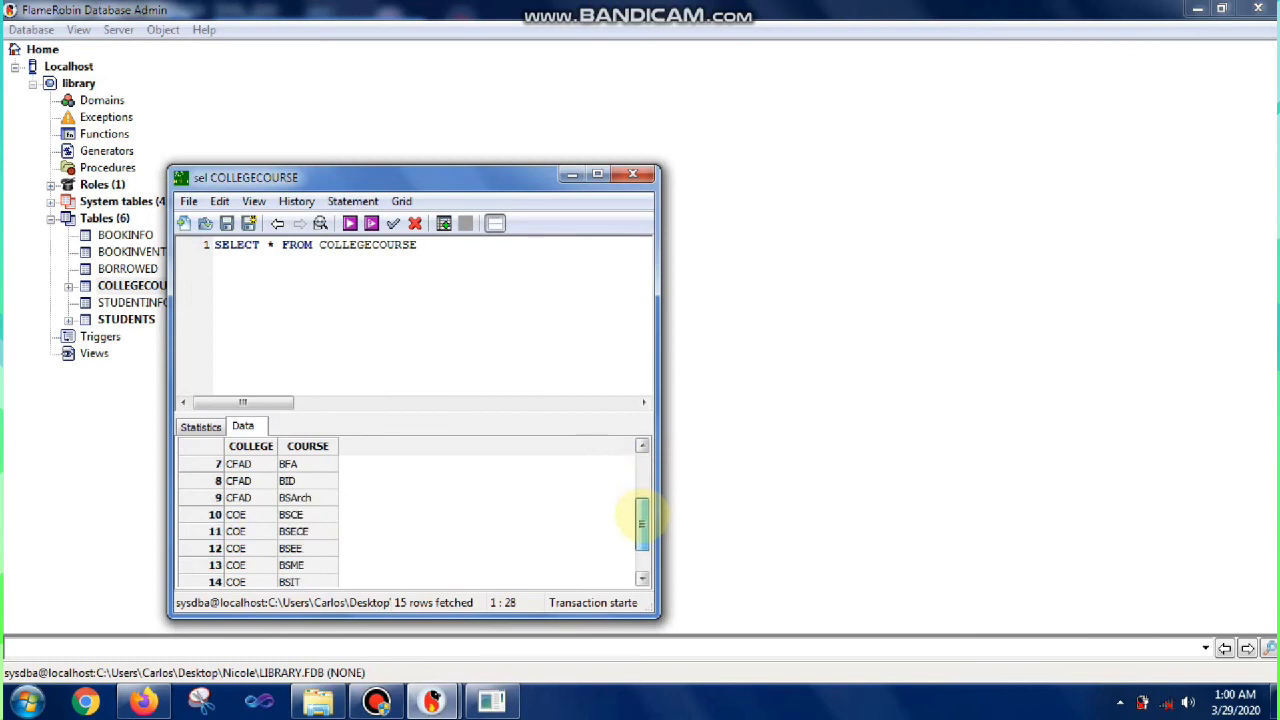
Step: Change the query to SELECT COUNT(*) FROM COLLEGECOURSE and execute it to count the table's records
{"action": "left_click", "coordinate": [430, 248]}
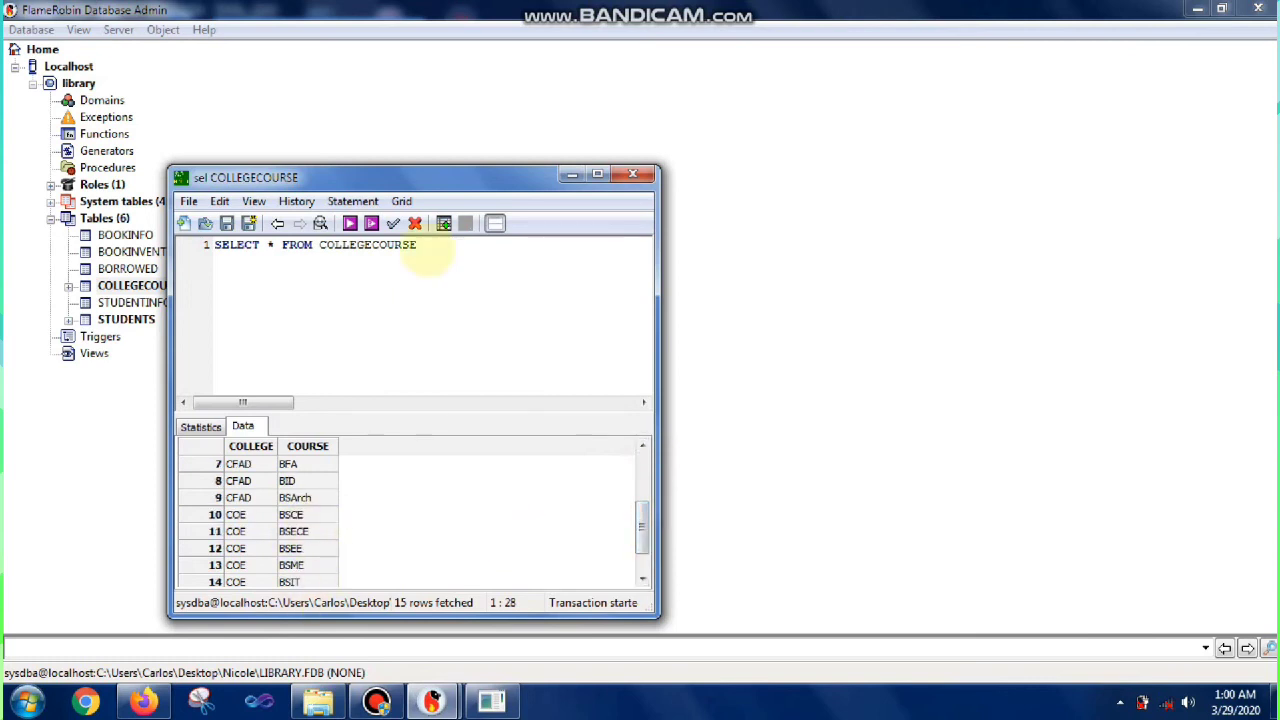
{"action": "left_click_drag", "start_coordinate": [305, 245], "coordinate": [268, 250]}
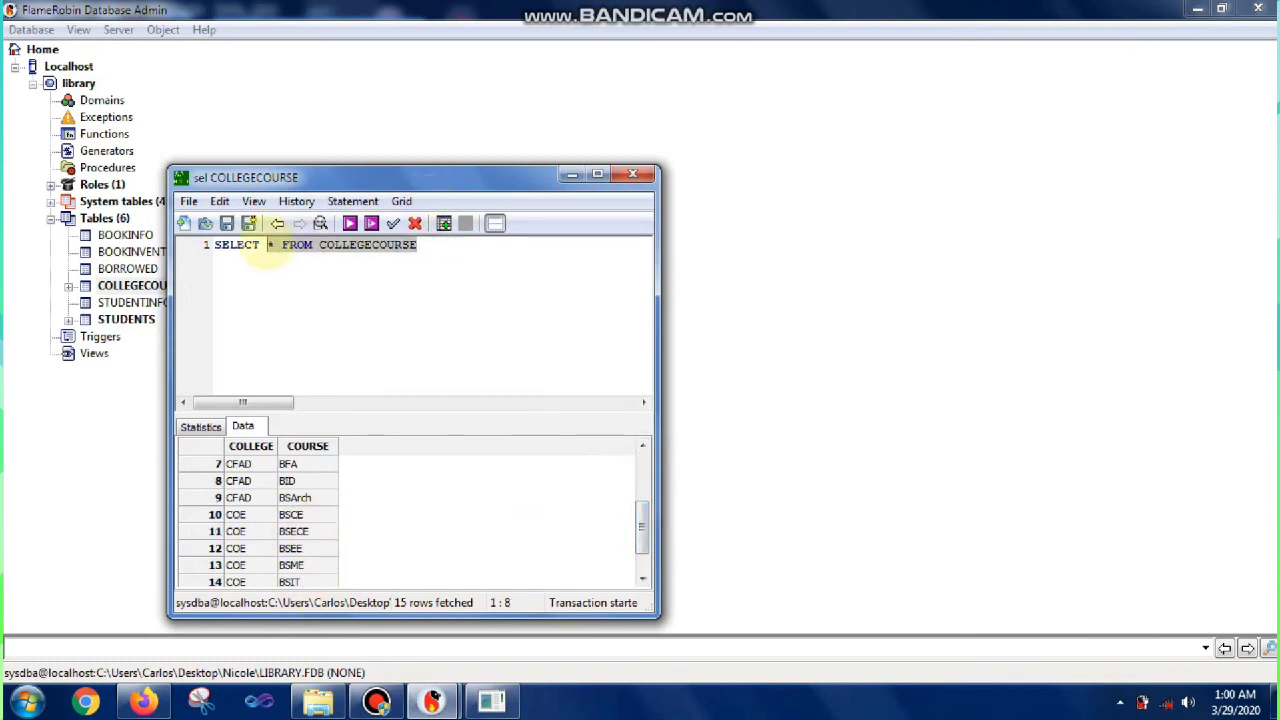
{"action": "type", "text": "COUNT"}
{"action": "key", "text": "BackSpace"}
{"action": "type", "text": "("}
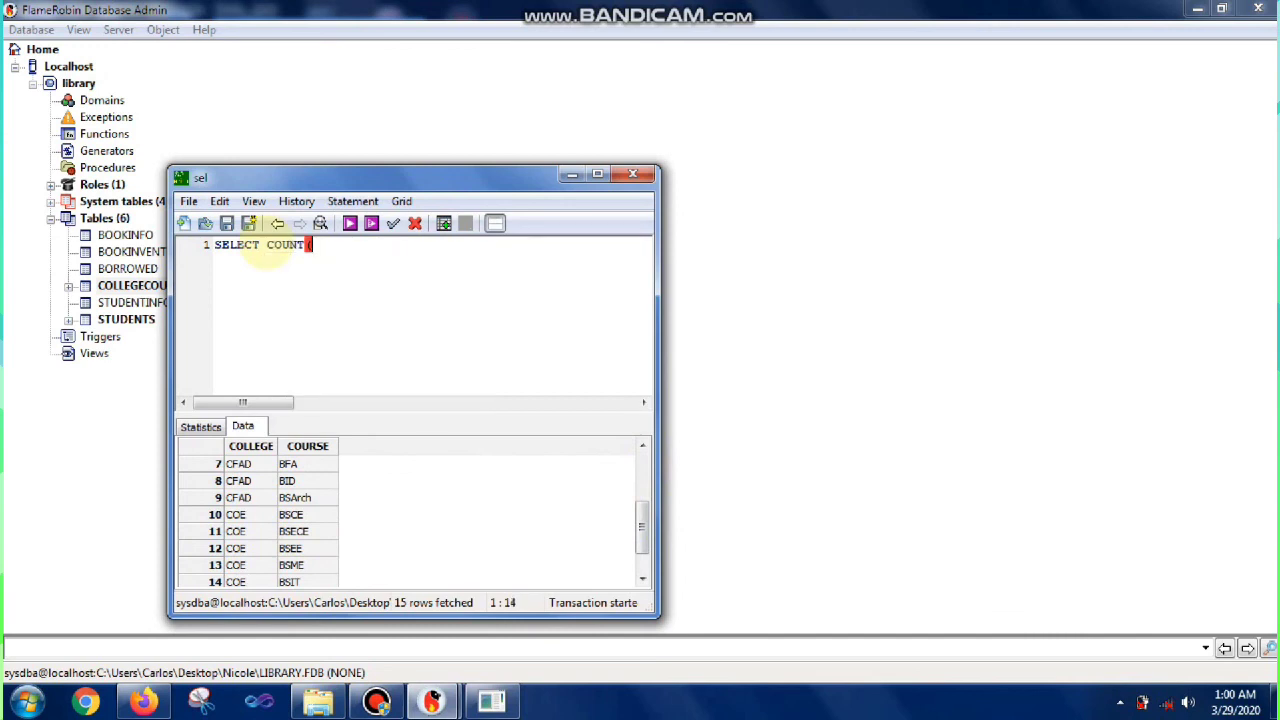
{"action": "type", "text": "*) FROM COL"}
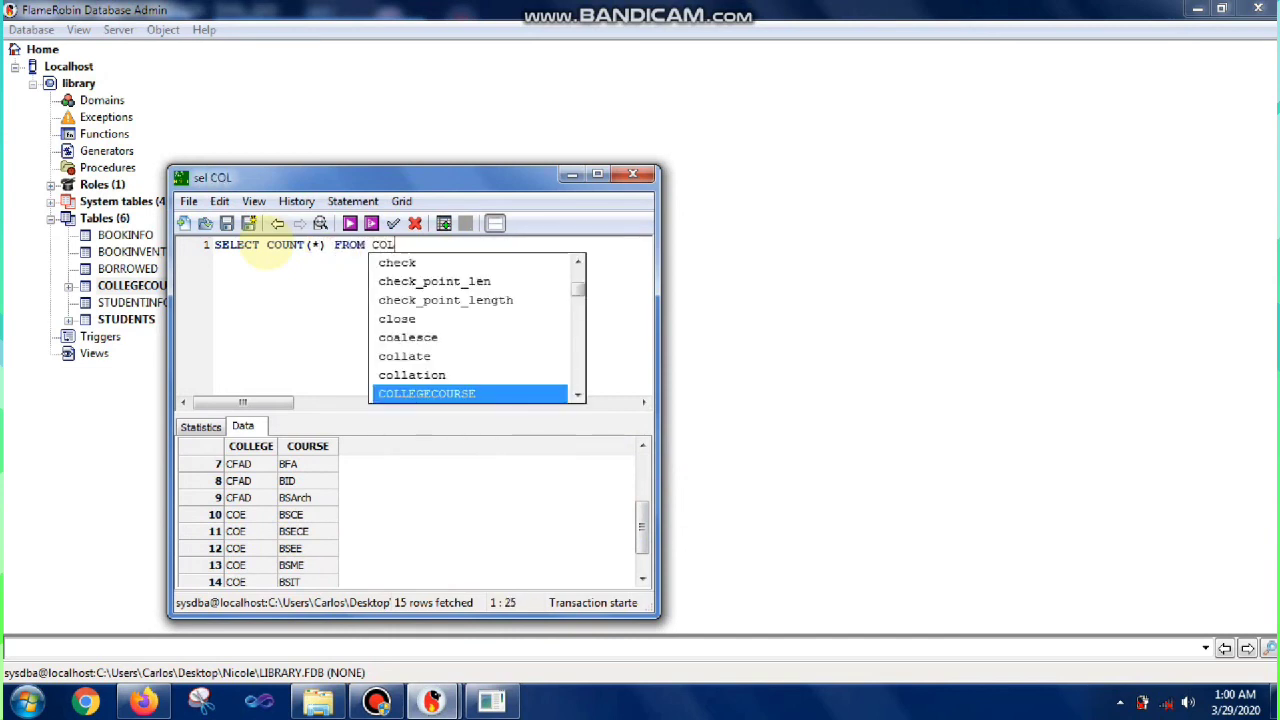
{"action": "key", "text": "Return"}
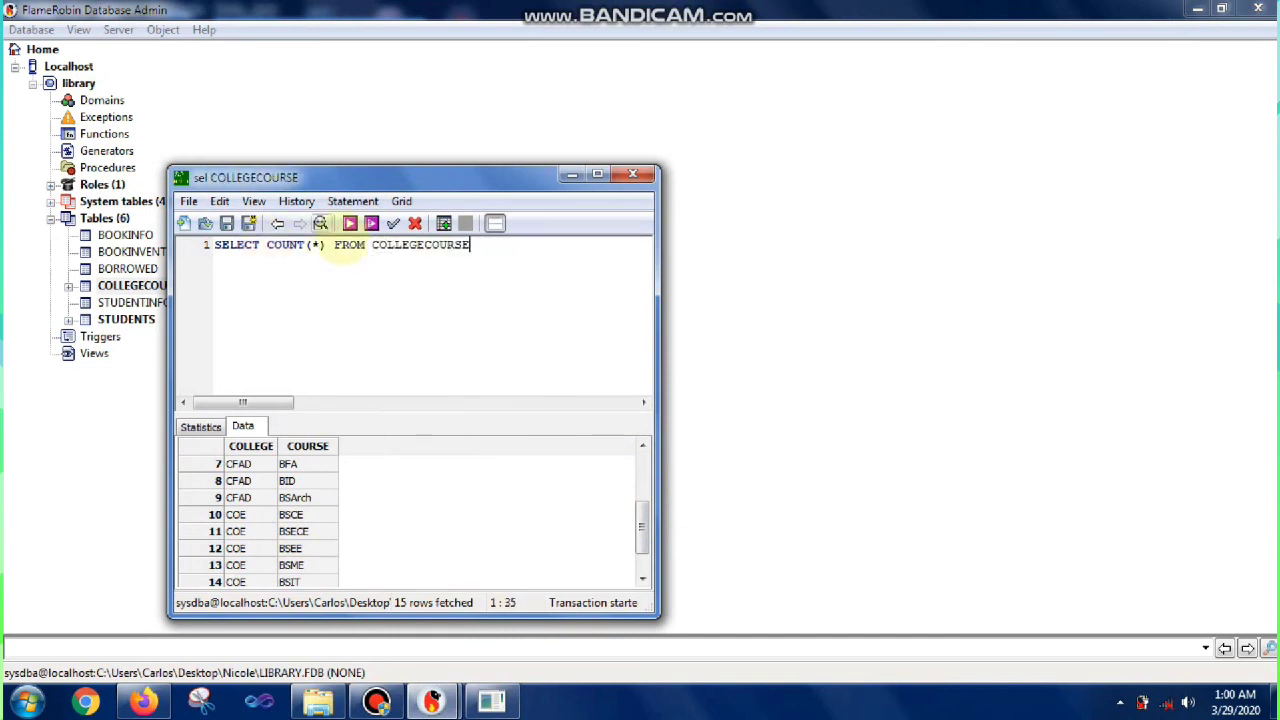
{"action": "left_click", "coordinate": [350, 223]}
{"action": "left_click", "coordinate": [252, 464]}
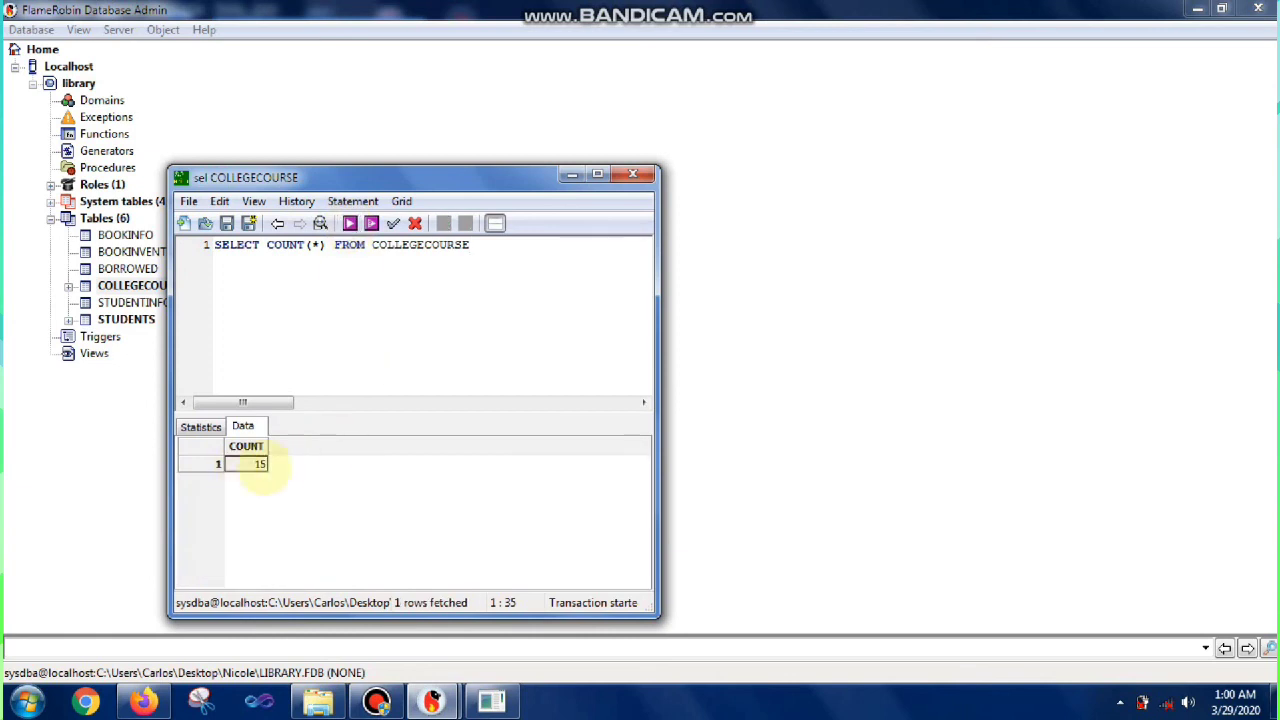
Step: Replace the count query with SELECT COURSE FROM COLLEGECOURSE
{"action": "left_click_drag", "start_coordinate": [484, 250], "coordinate": [166, 246]}
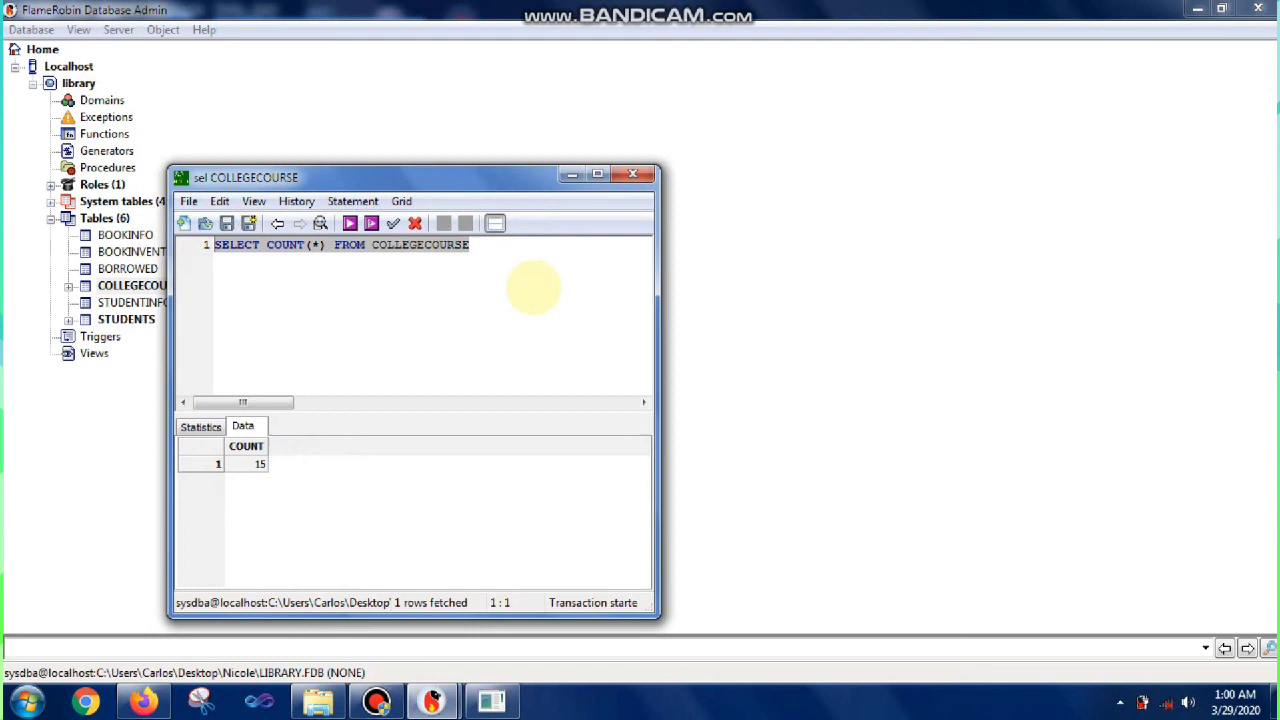
{"action": "key", "text": "Delete"}
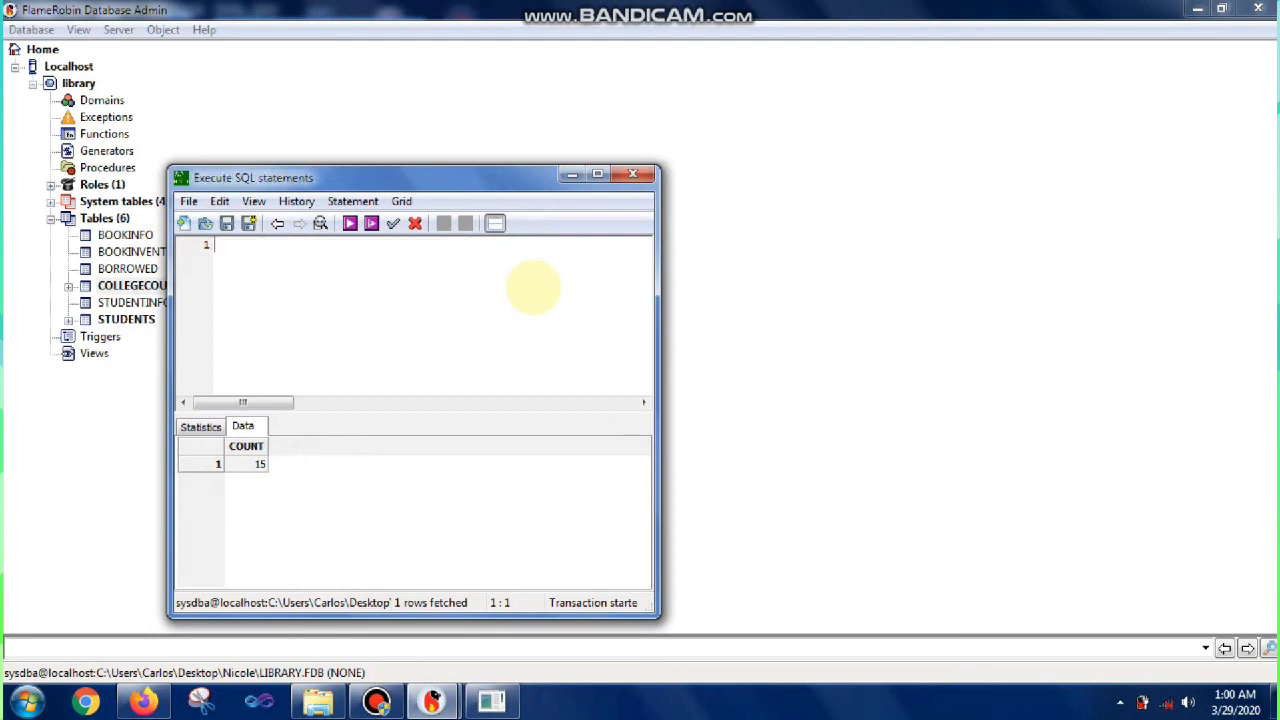
{"action": "type", "text": "select"}
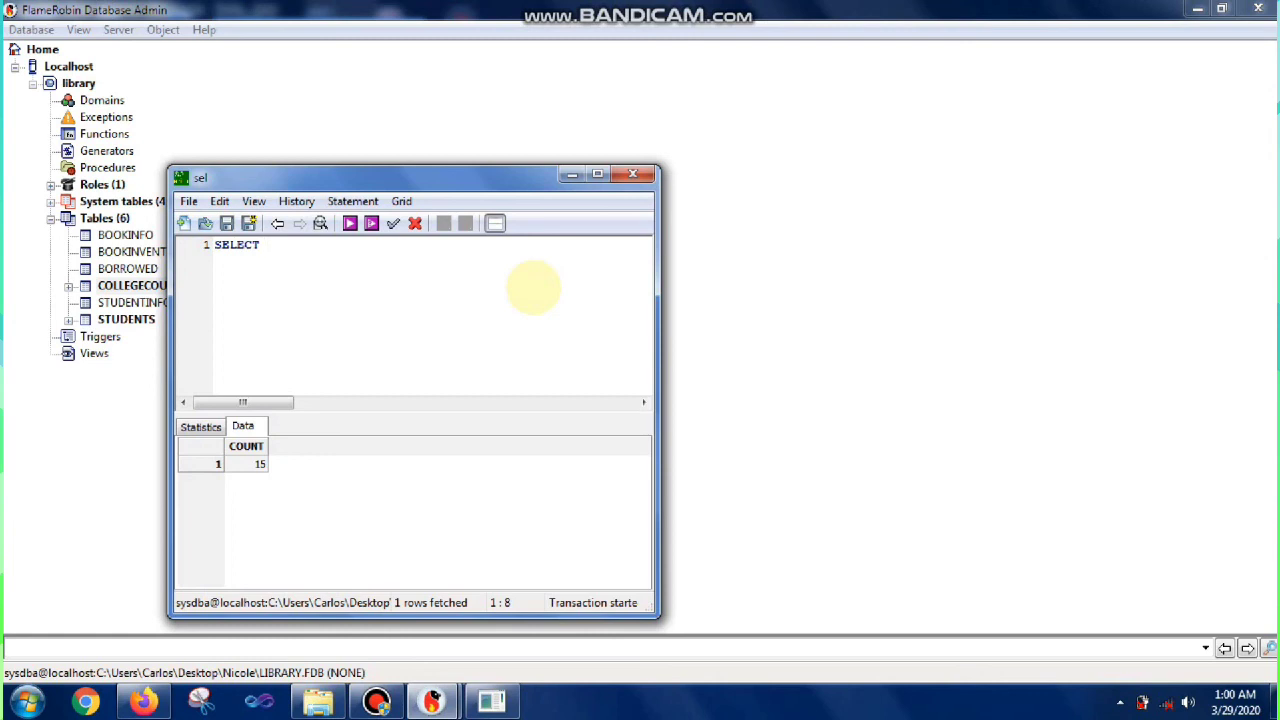
{"action": "type", "text": "COURSE WHER"}
{"action": "key", "text": "Escape"}
{"action": "type", "text": "FROM COLLE"}
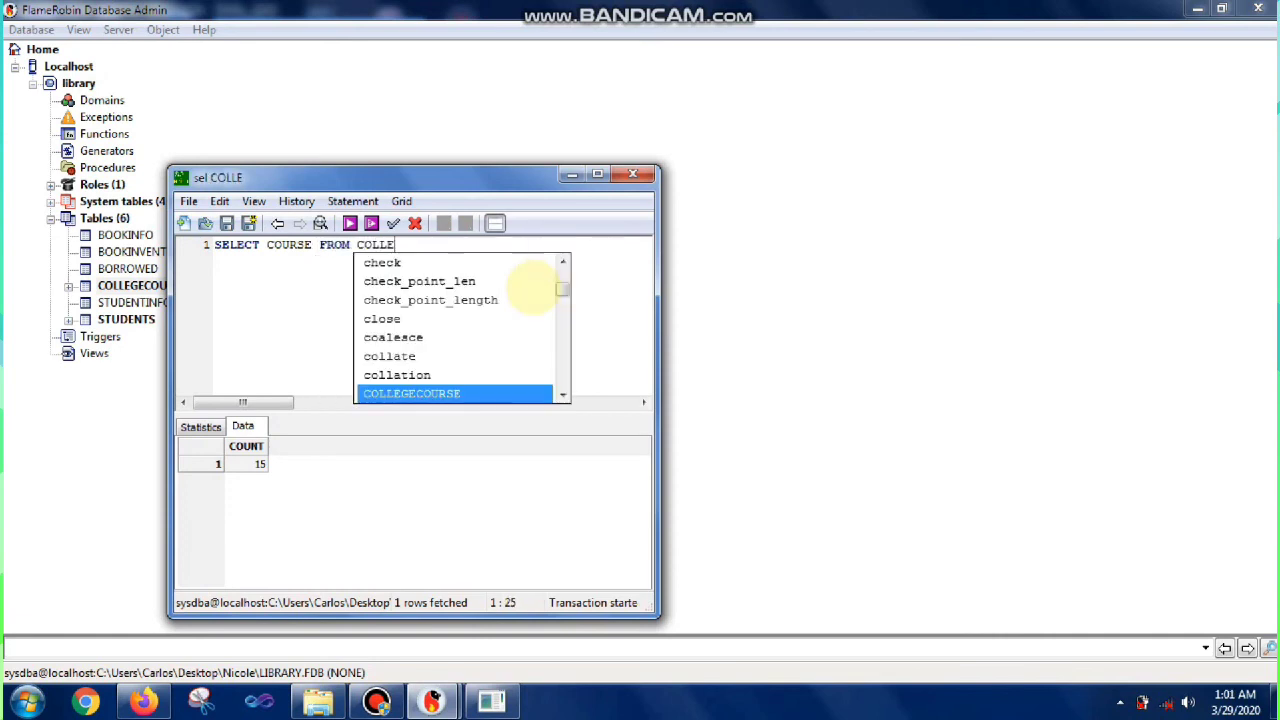
{"action": "key", "text": "Return"}
Step: Add the condition WHERE COURSE LIKE '%AB%' on a second line of the query and execute it
{"action": "type", "text": "WHERE"}
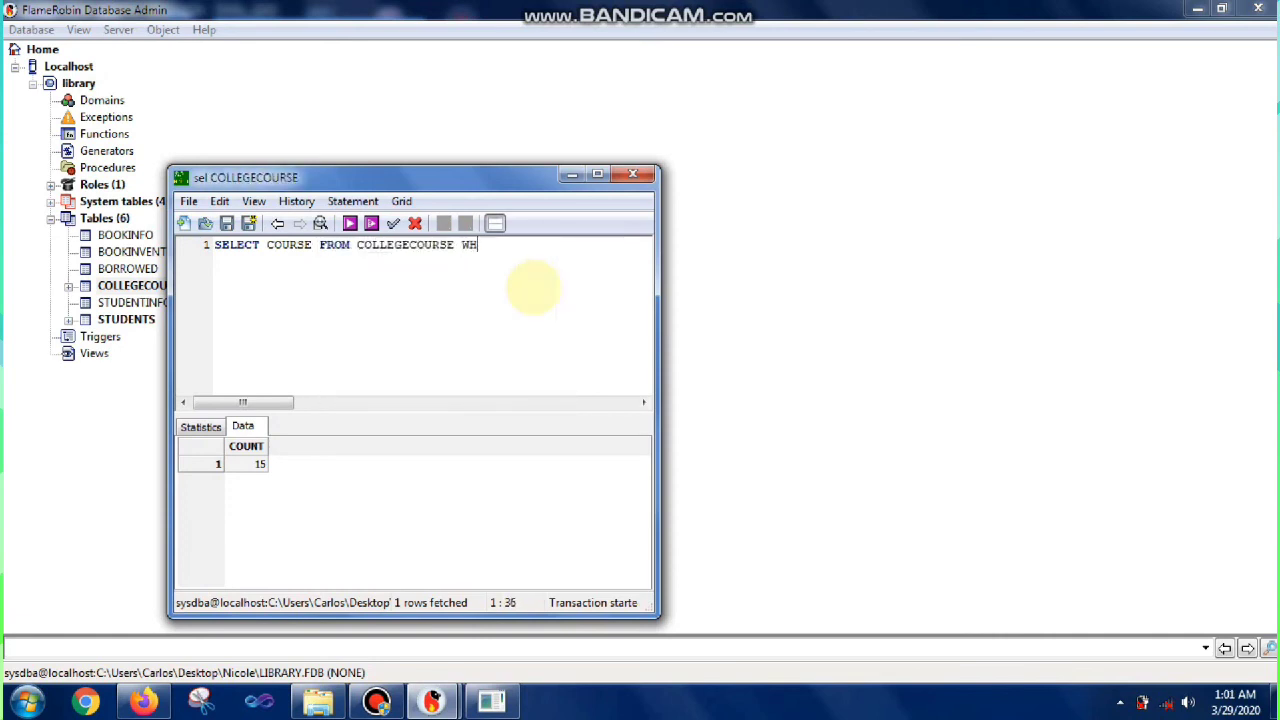
{"action": "key", "text": "BackSpace"}
{"action": "key", "text": "BackSpace"}
{"action": "key", "text": "BackSpace"}
{"action": "key", "text": "BackSpace"}
{"action": "key", "text": "BackSpace"}
{"action": "key", "text": "Return"}
{"action": "type", "text": "WHERE COURS"}
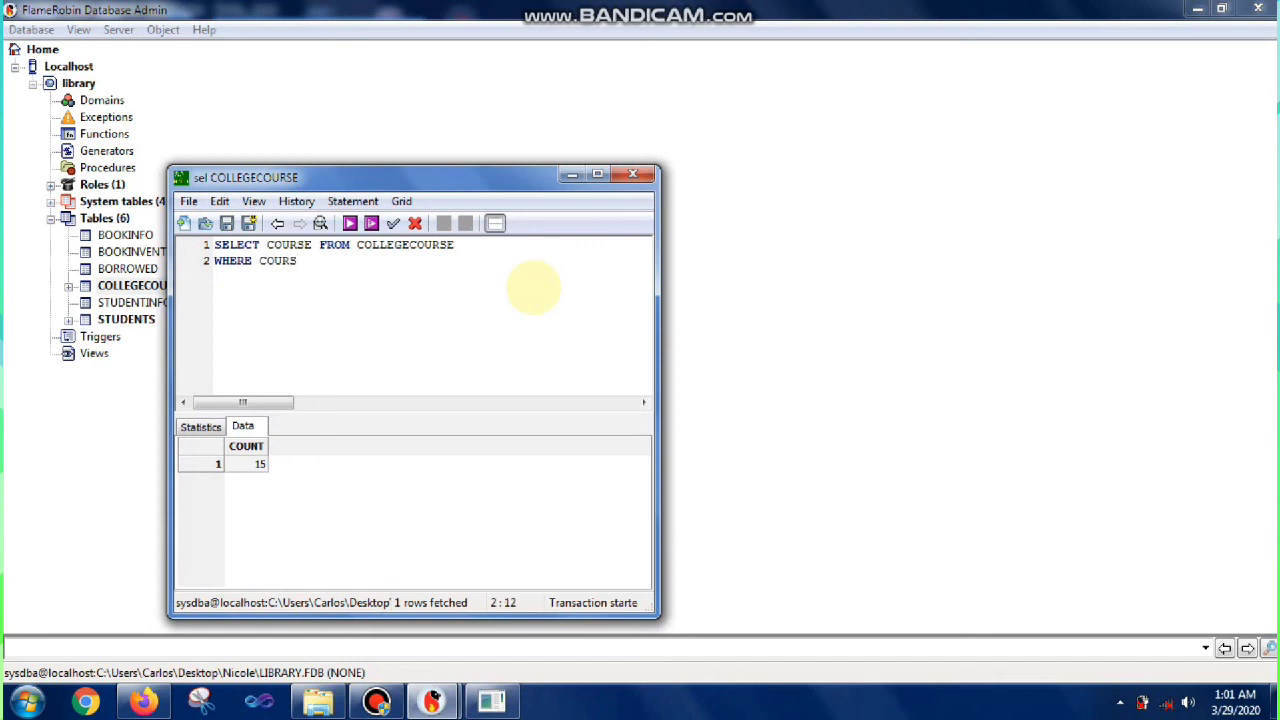
{"action": "type", "text": "E LIKE '"}
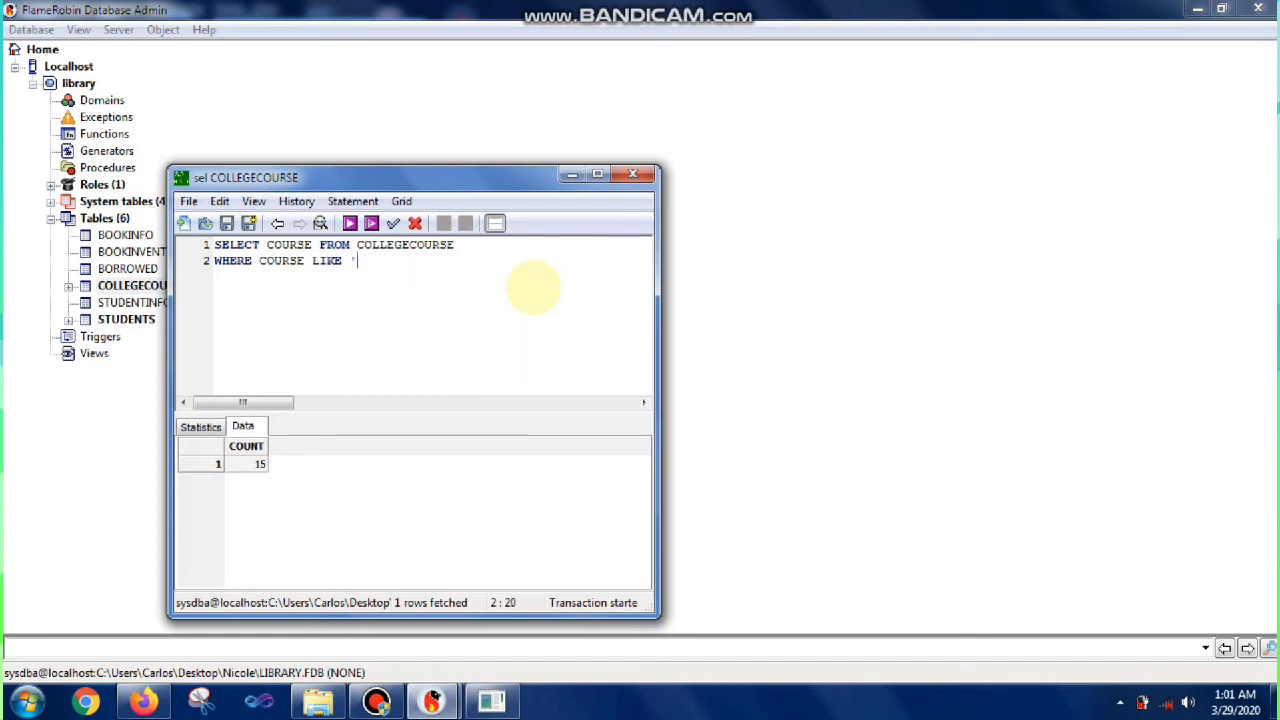
{"action": "type", "text": "%AB%'"}
{"action": "left_click", "coordinate": [349, 223]}
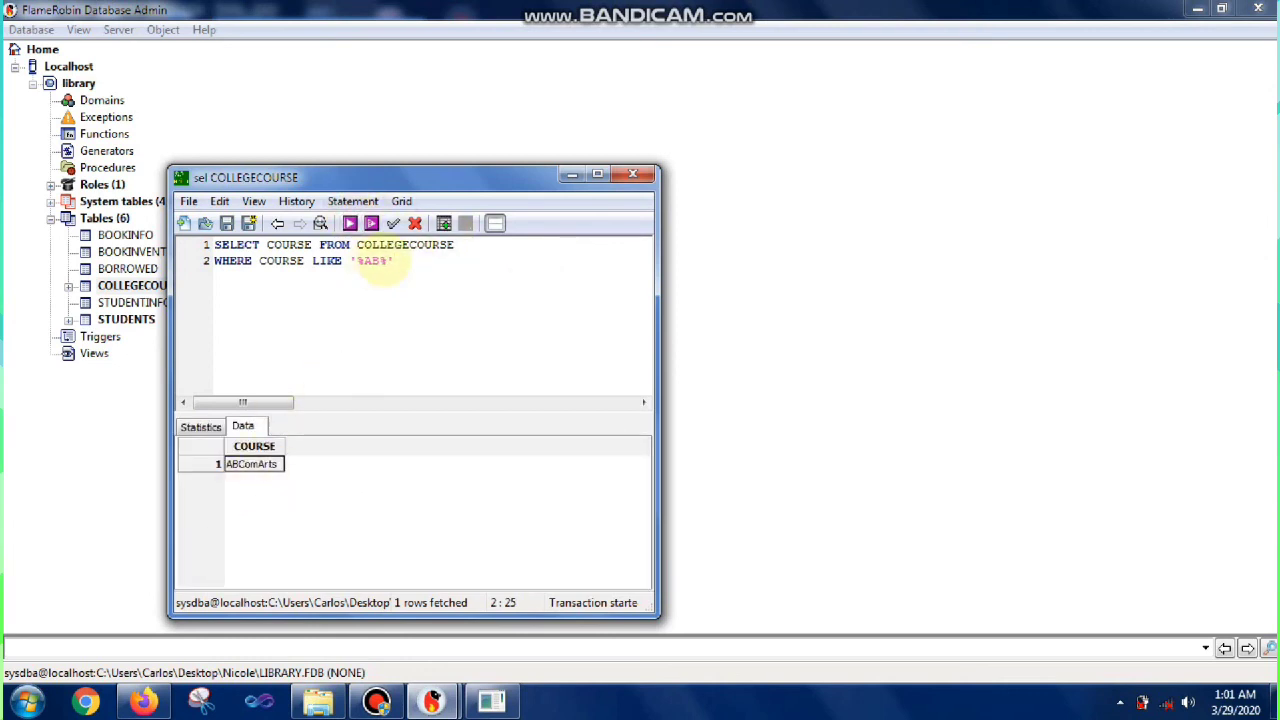
Step: Close the SQL statement window and collapse the library database in the object tree
{"action": "left_click", "coordinate": [366, 262]}
{"action": "left_click", "coordinate": [414, 260]}
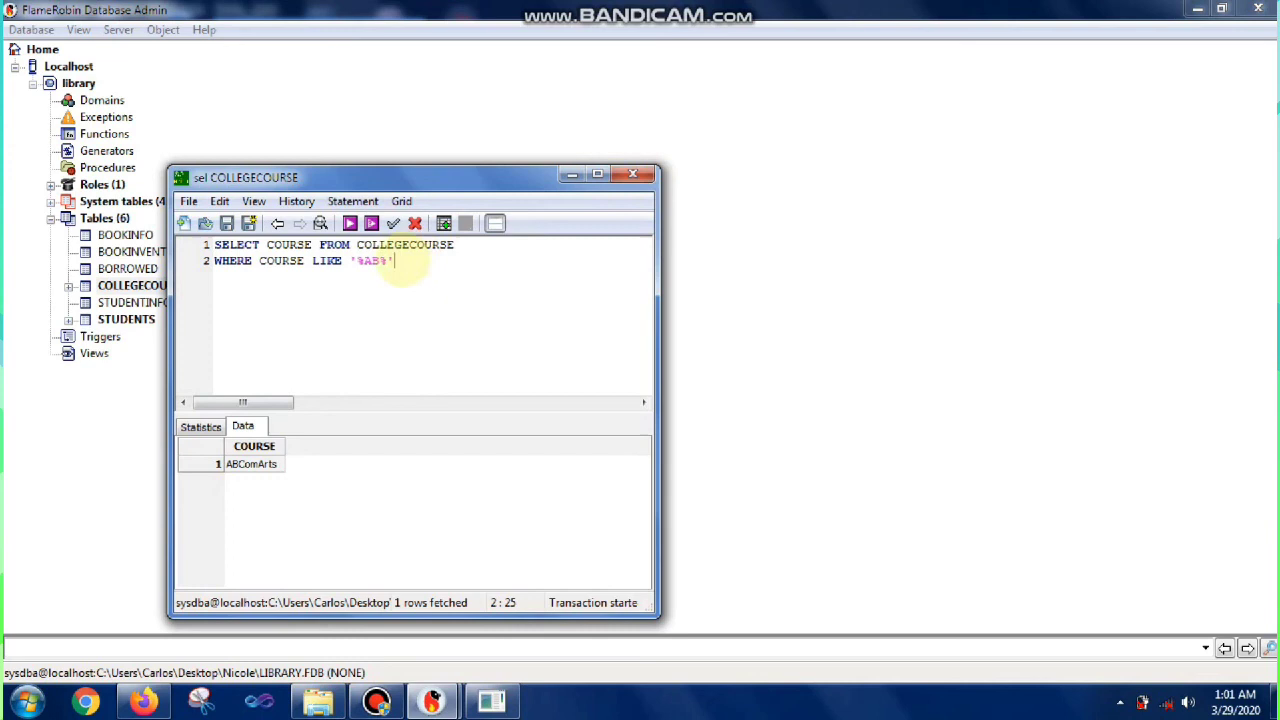
{"action": "left_click_drag", "start_coordinate": [402, 260], "coordinate": [200, 232]}
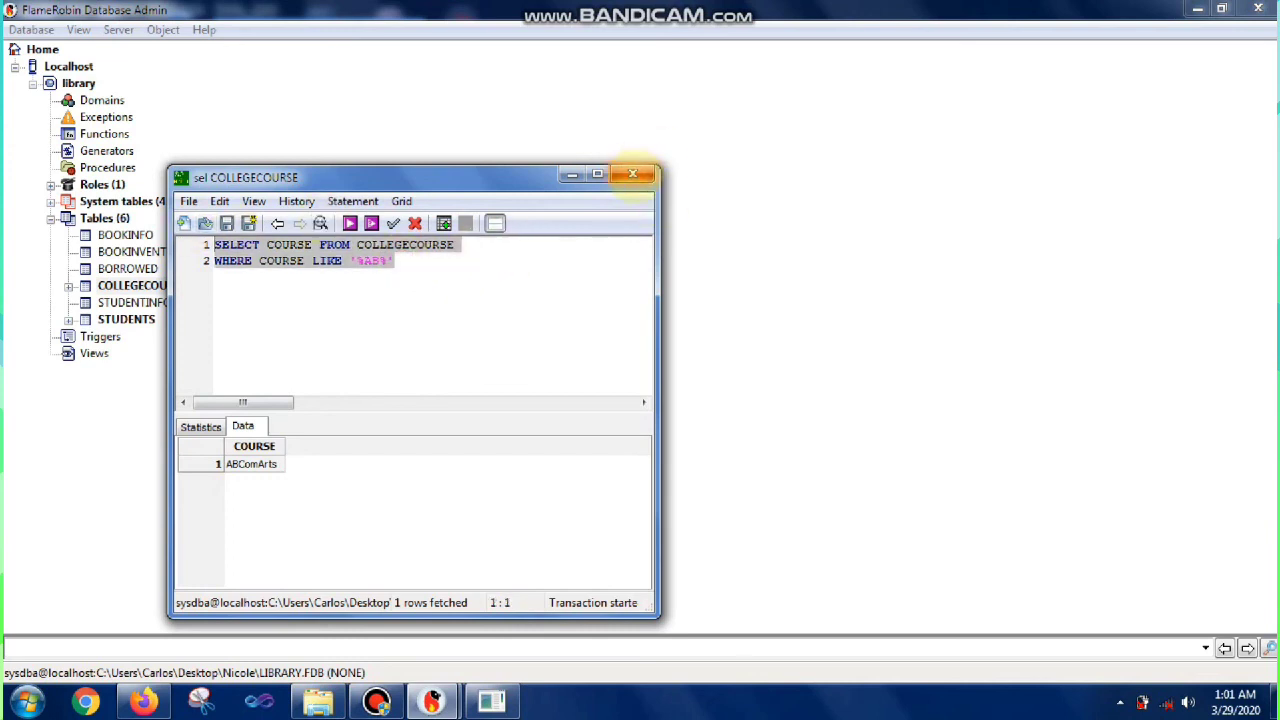
{"action": "left_click", "coordinate": [632, 174]}
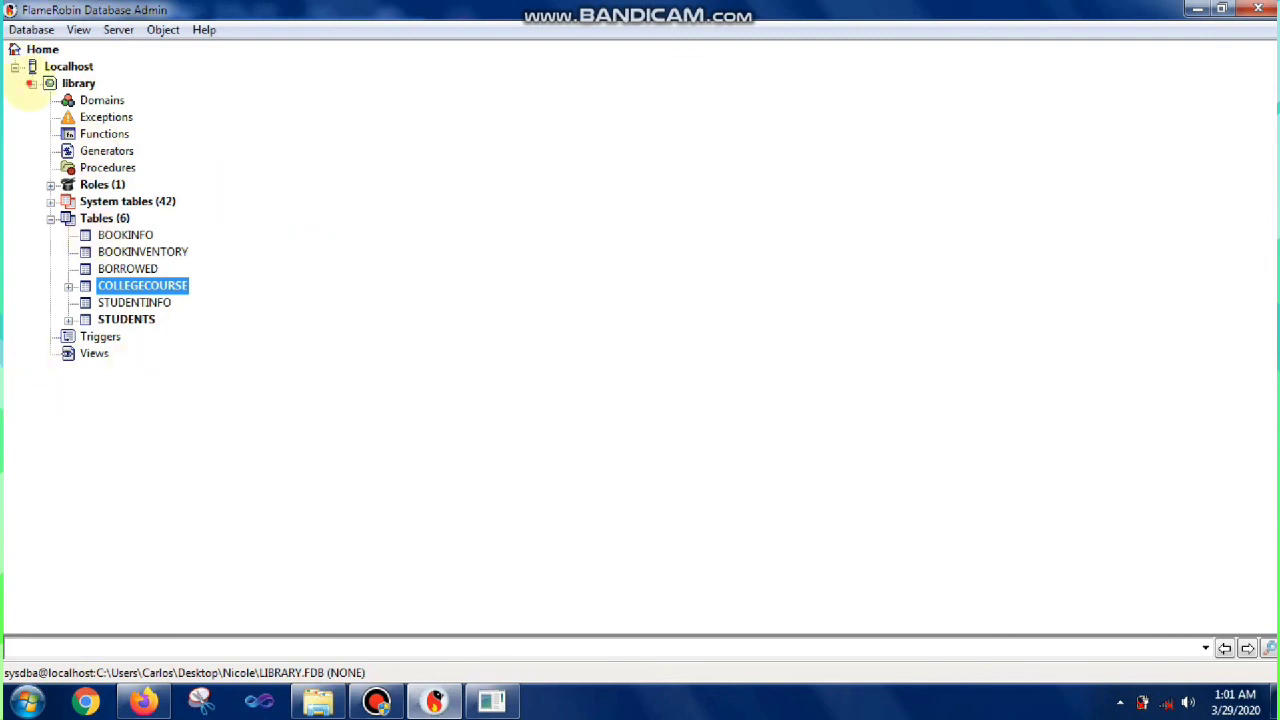
{"action": "left_click", "coordinate": [31, 83]}
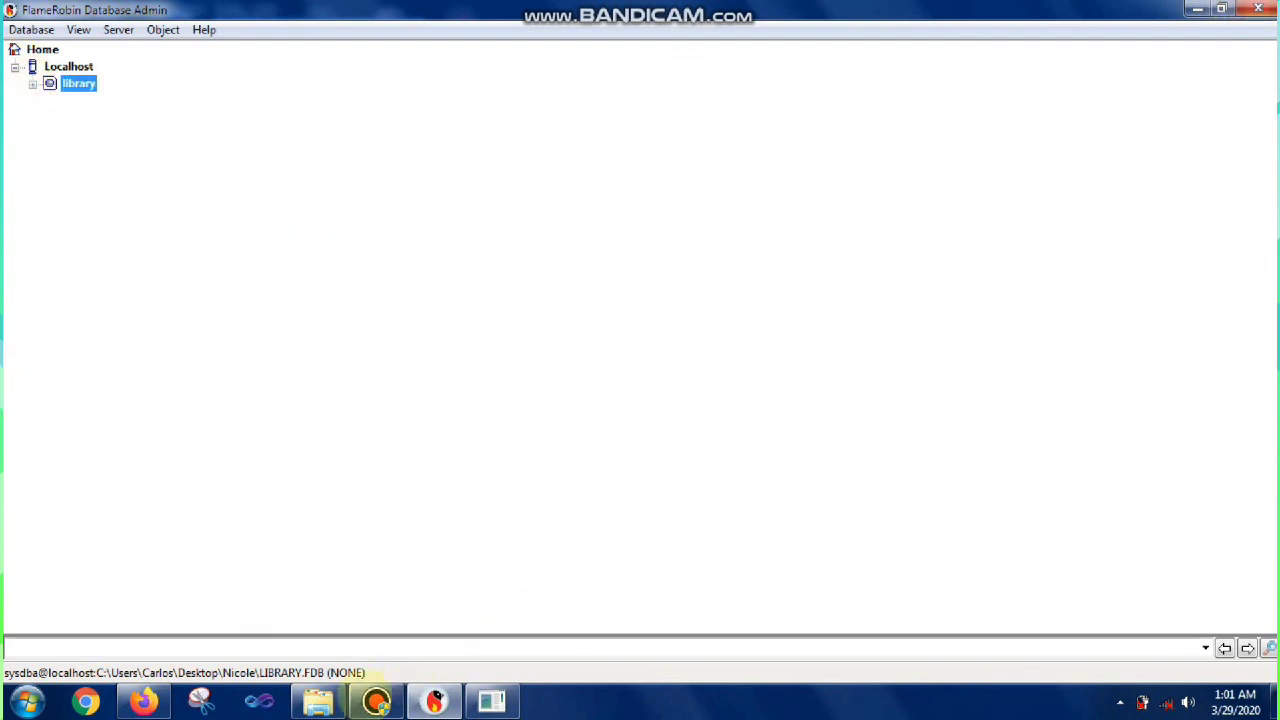
{"action": "left_click", "coordinate": [376, 701]}
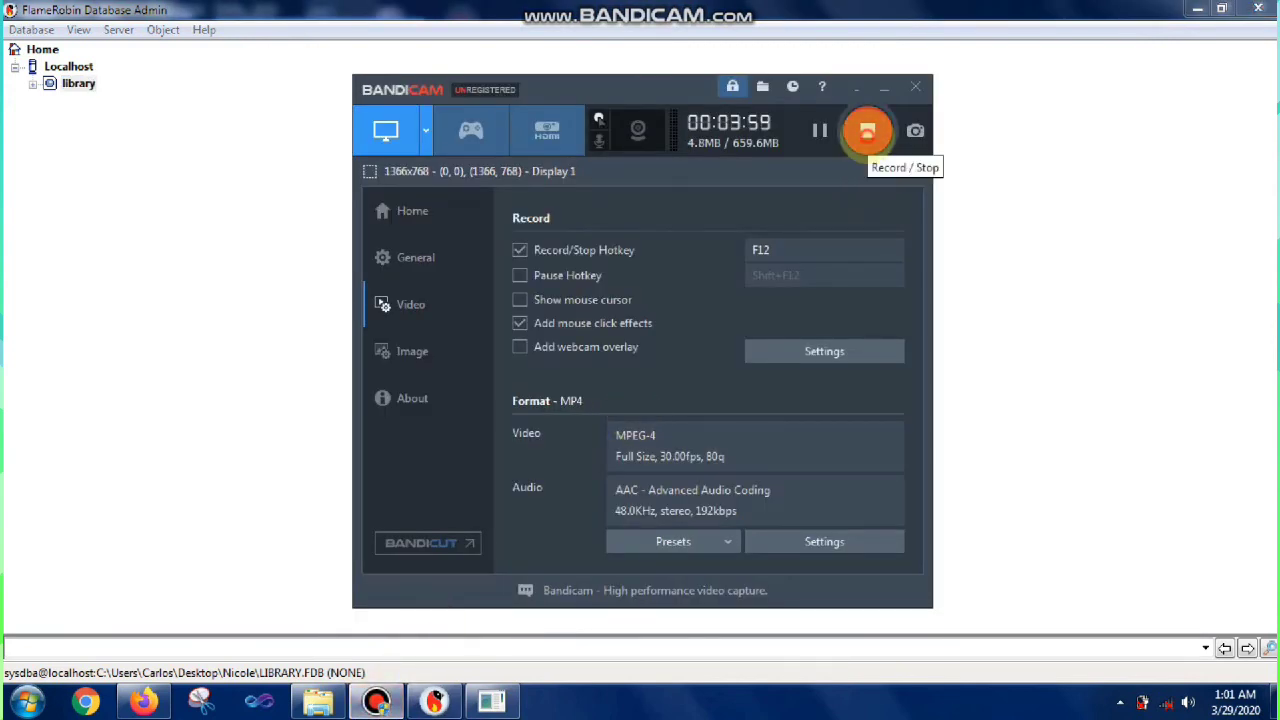